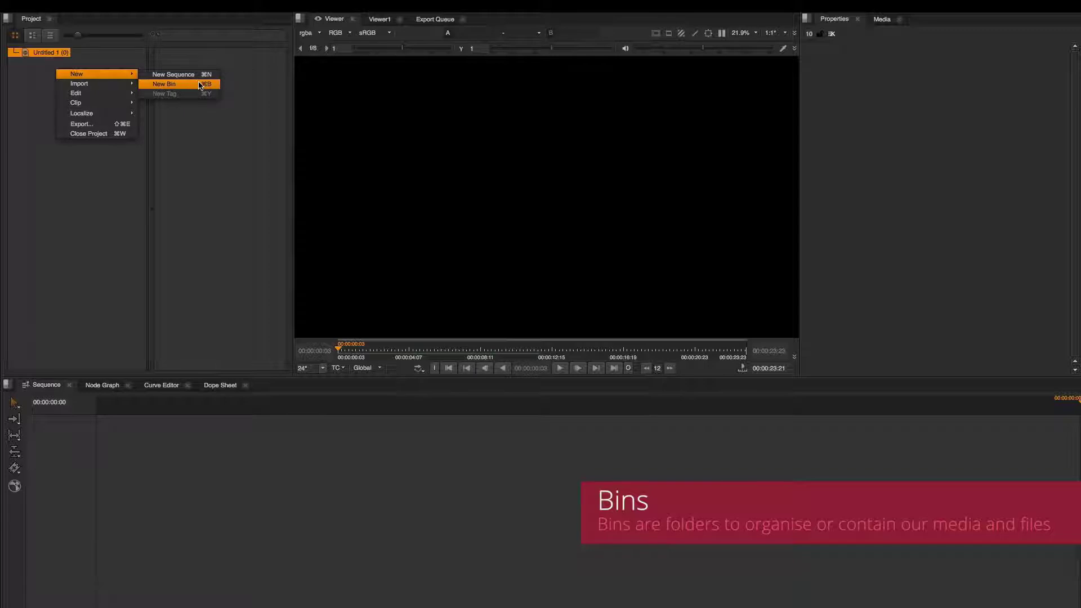
# - Create a new bin named My_Files in the Untitled 1 project
pyautogui.click(200, 85)
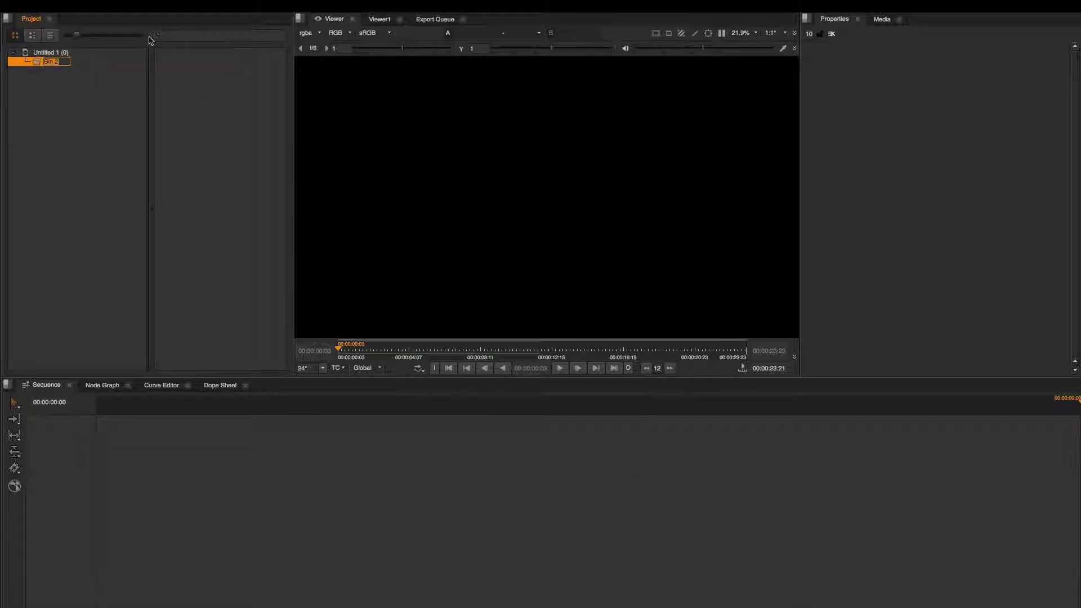
pyautogui.write('My_Files')
pyautogui.press('Return')
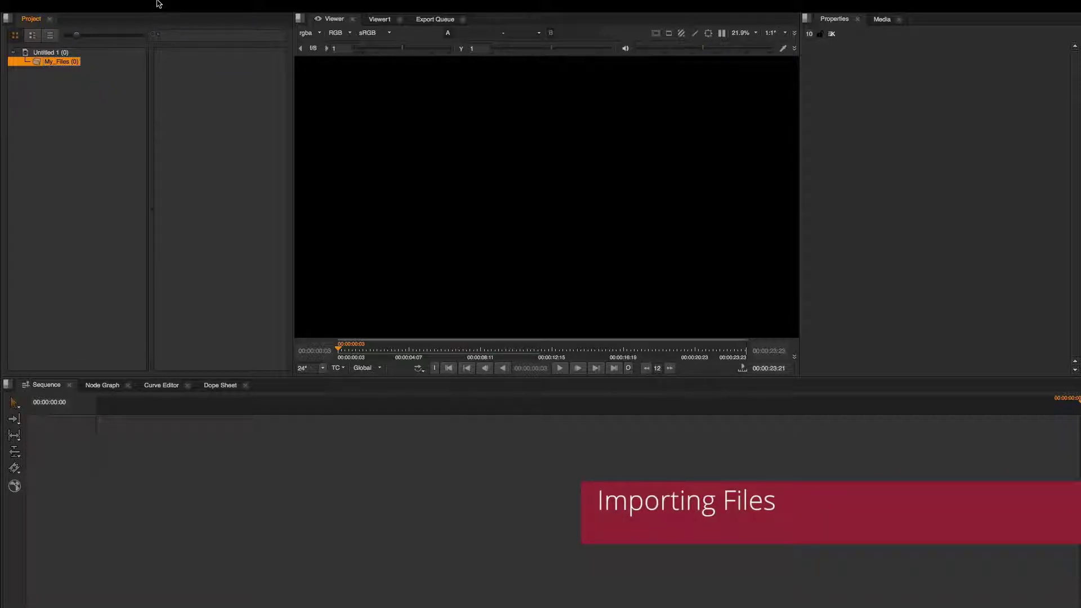
# - Start a file import into My_Files and select MVI_0950.mov from the Rushes/MVI_0950 folder
pyautogui.moveTo(158, 3)
pyautogui.click(117, 6)
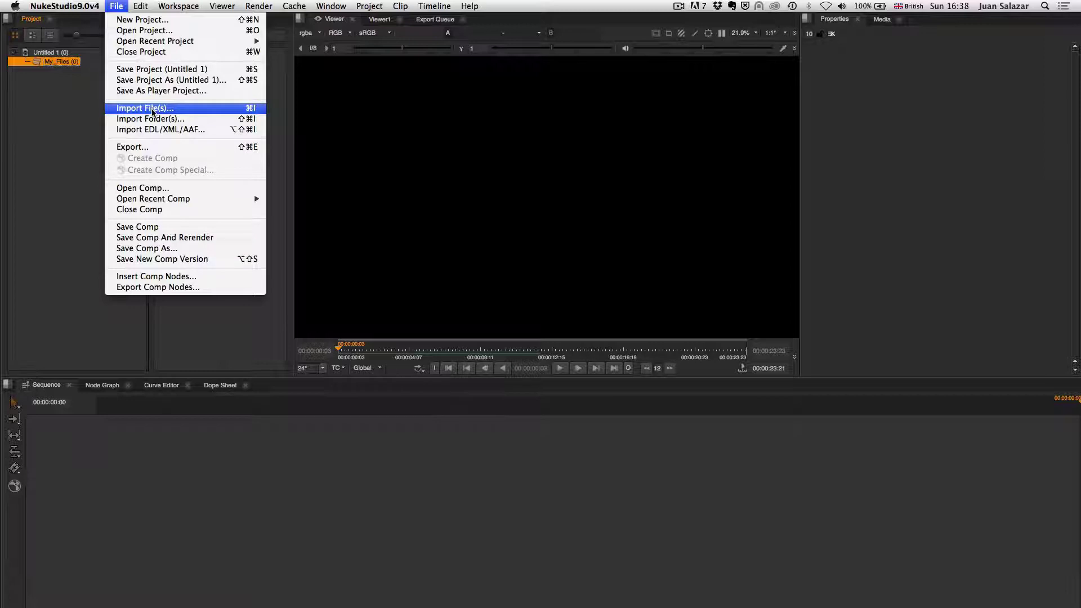
pyautogui.click(152, 111)
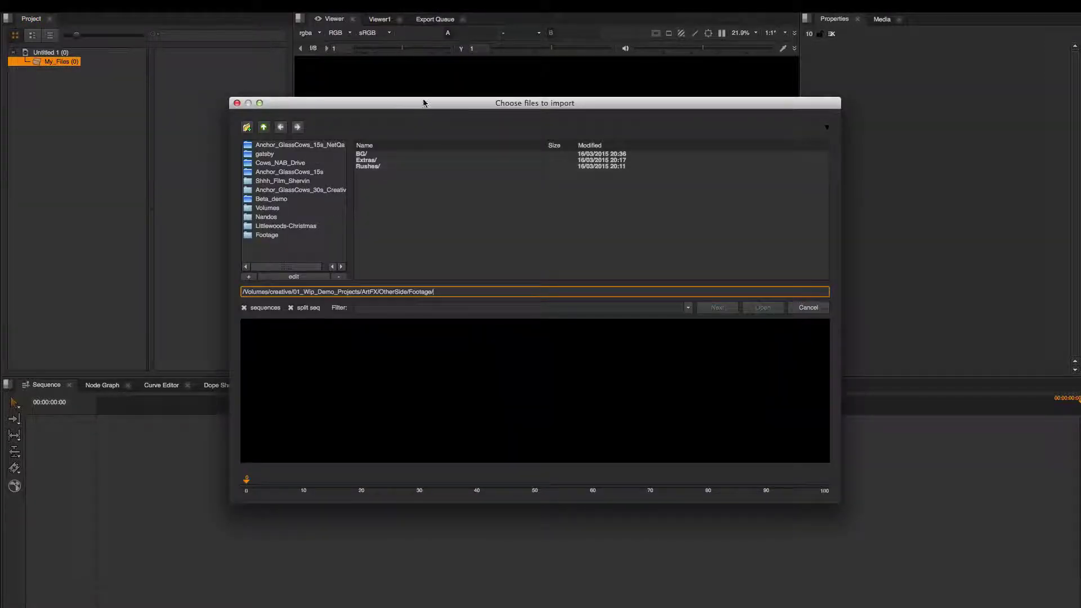
pyautogui.moveTo(424, 103); pyautogui.dragTo(396, 56)
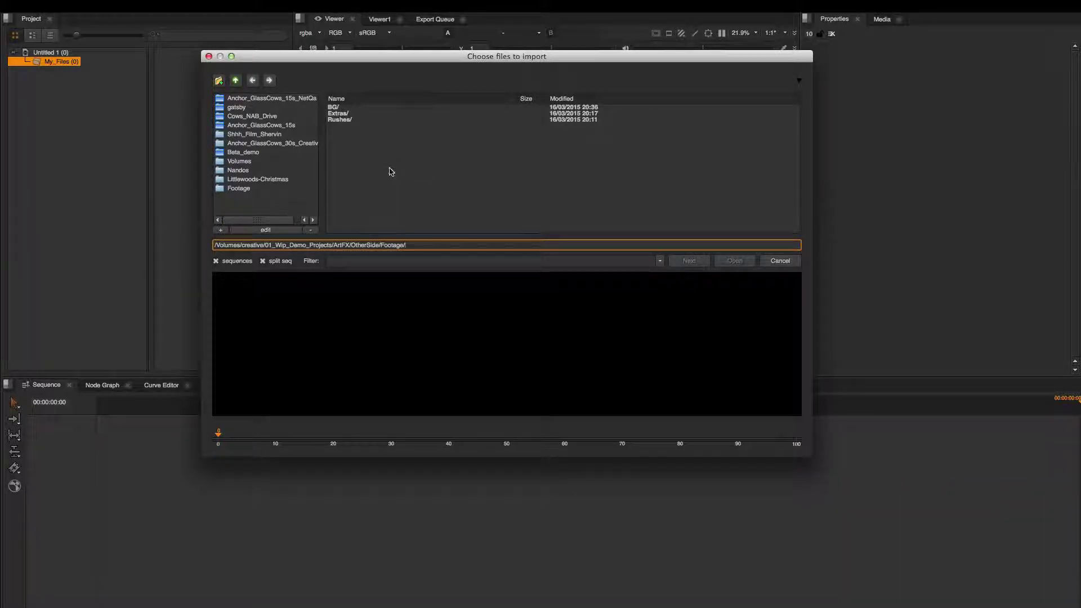
pyautogui.doubleClick(353, 121)
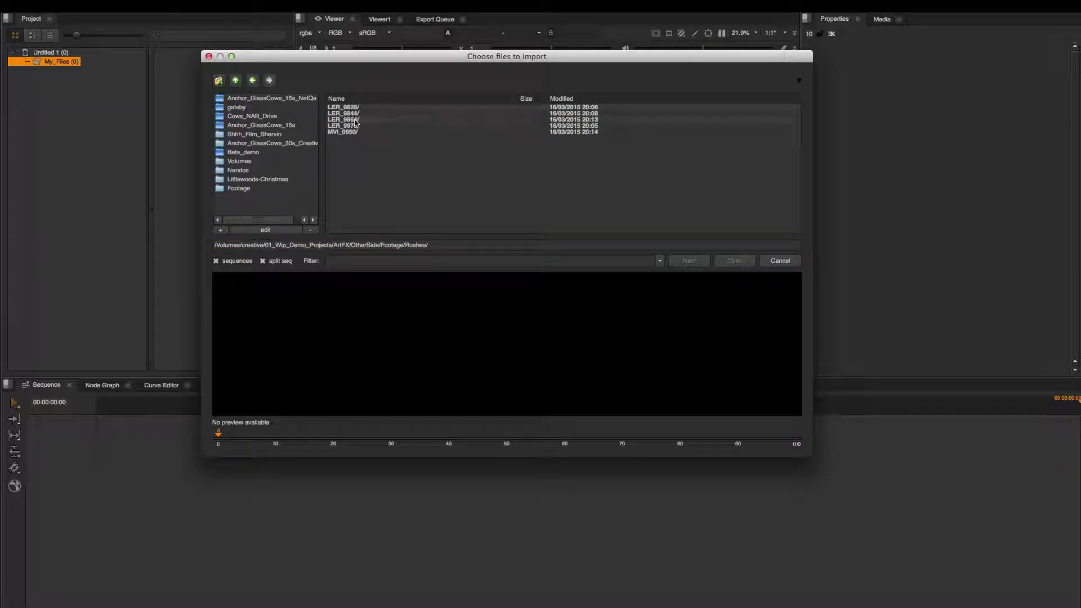
pyautogui.doubleClick(344, 132)
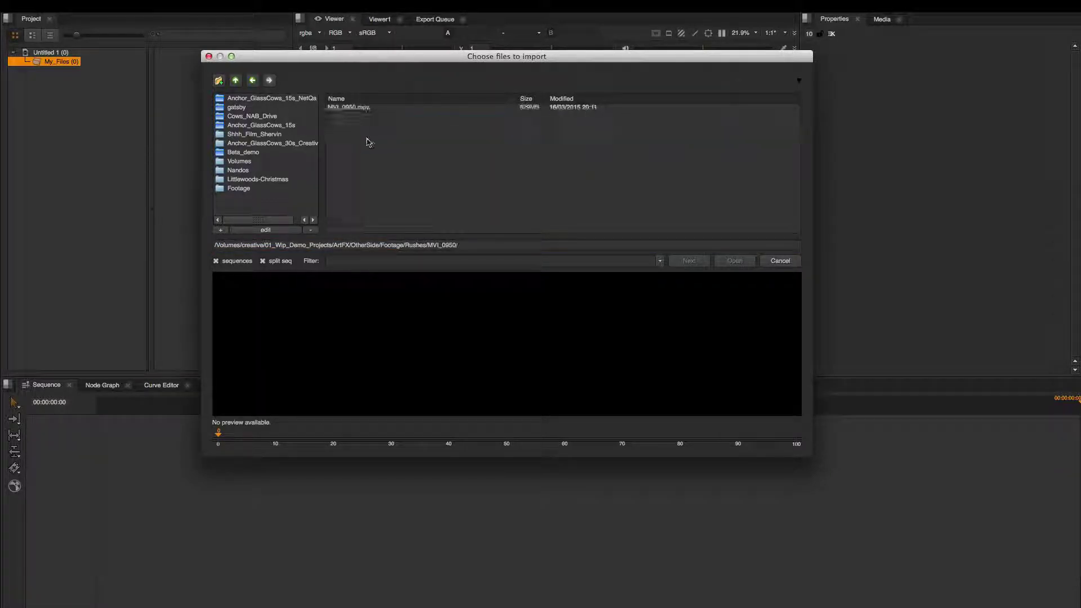
pyautogui.click(359, 109)
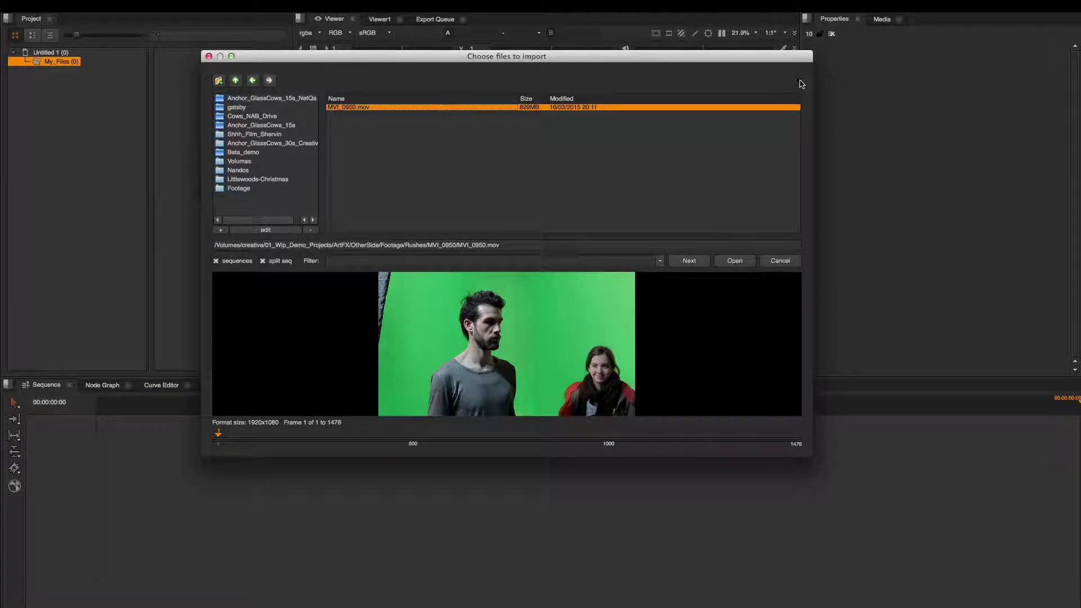
# - Preview MVI_0950.mov at frame 40 in the import dialog and queue the clip for import
pyautogui.click(799, 80)
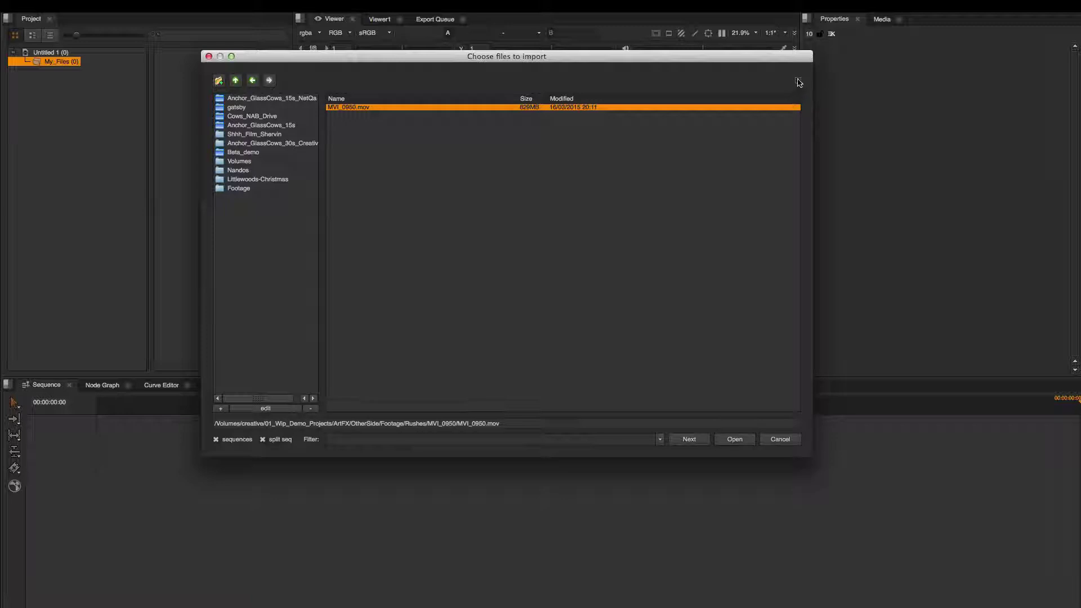
pyautogui.click(798, 81)
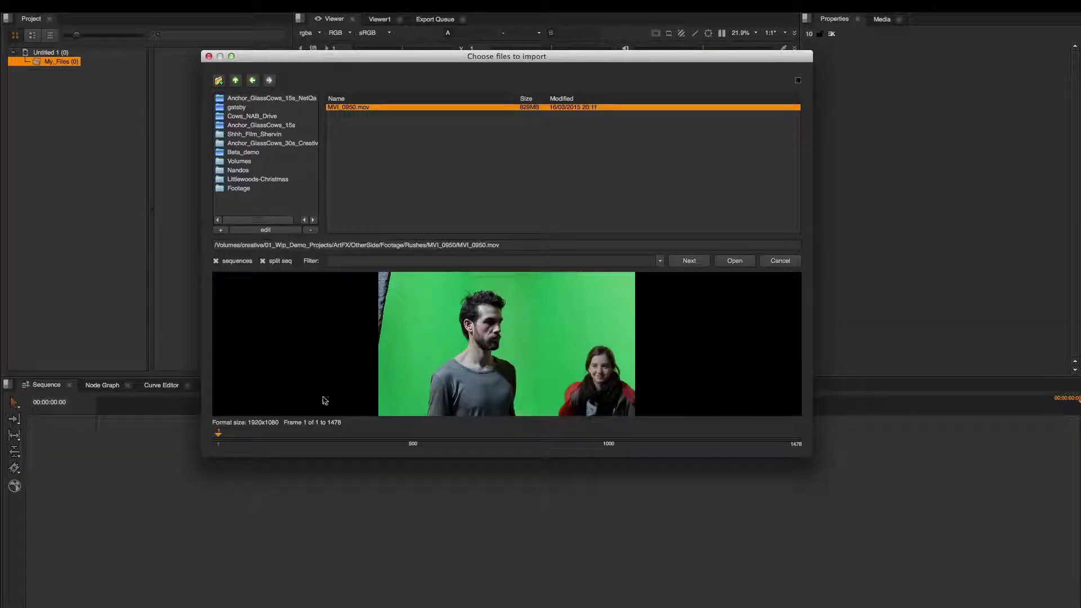
pyautogui.moveTo(247, 437)
pyautogui.mouseDown()
pyautogui.moveTo(481, 437)
pyautogui.moveTo(233, 437)
pyautogui.mouseUp()
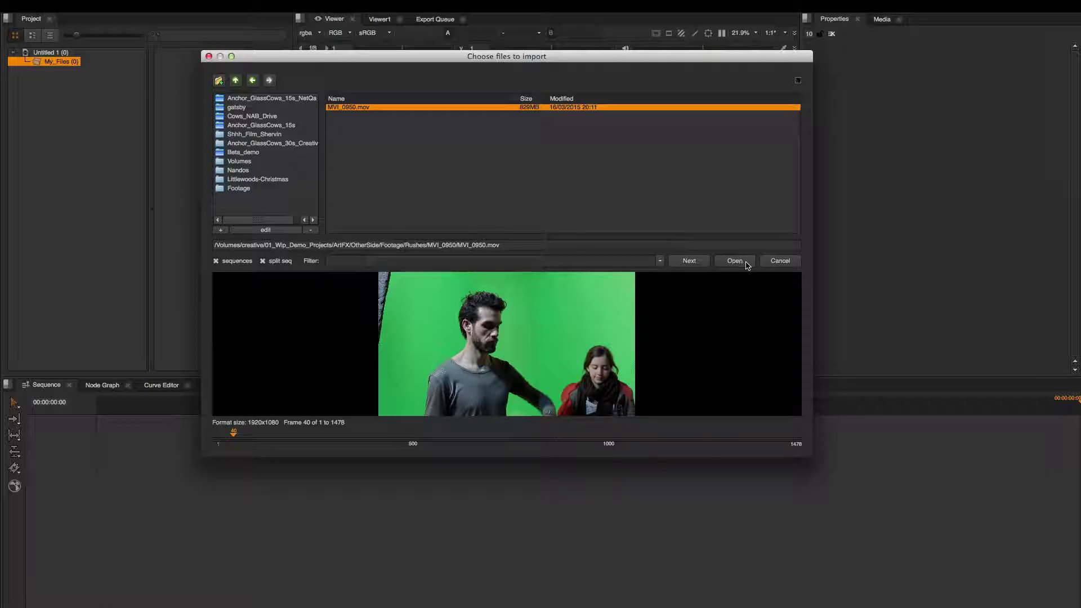
pyautogui.click(689, 262)
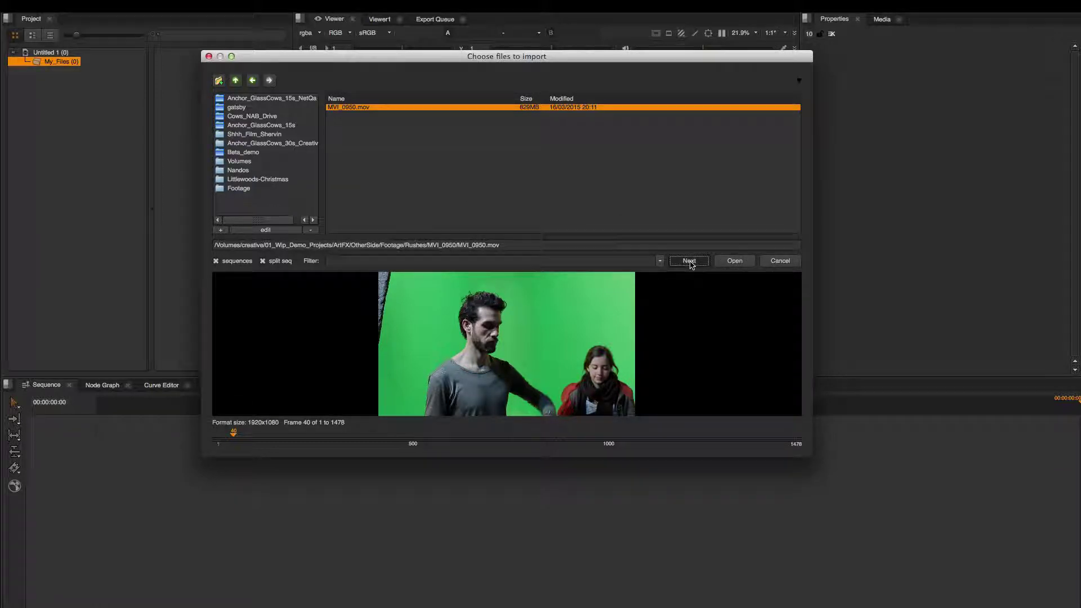
# - Queue LER_9844.mov from the Rushes/LER_9844 folder for import as well
pyautogui.click(236, 82)
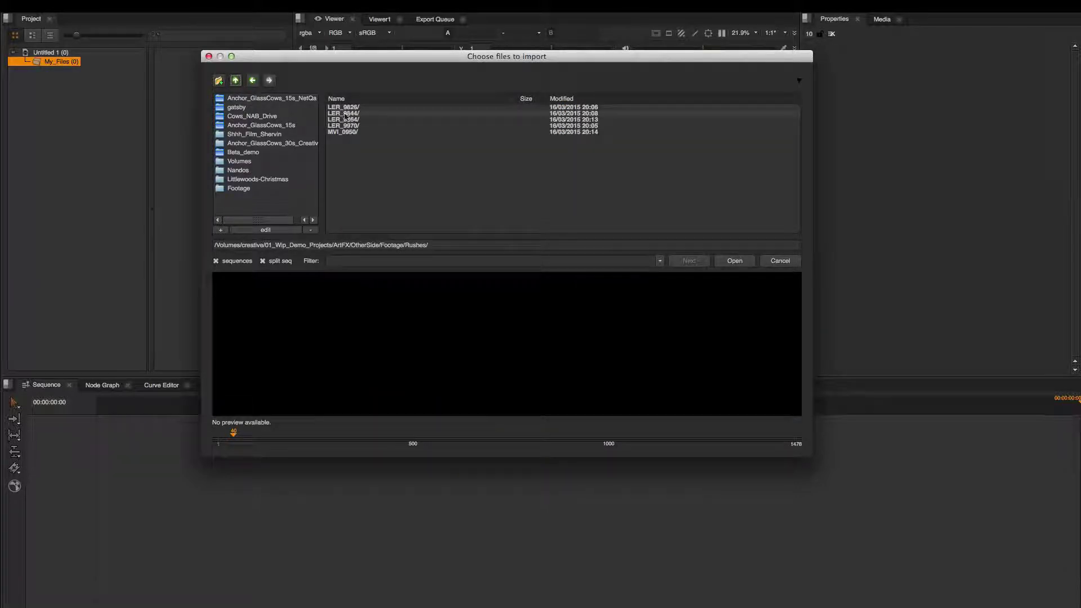
pyautogui.doubleClick(377, 122)
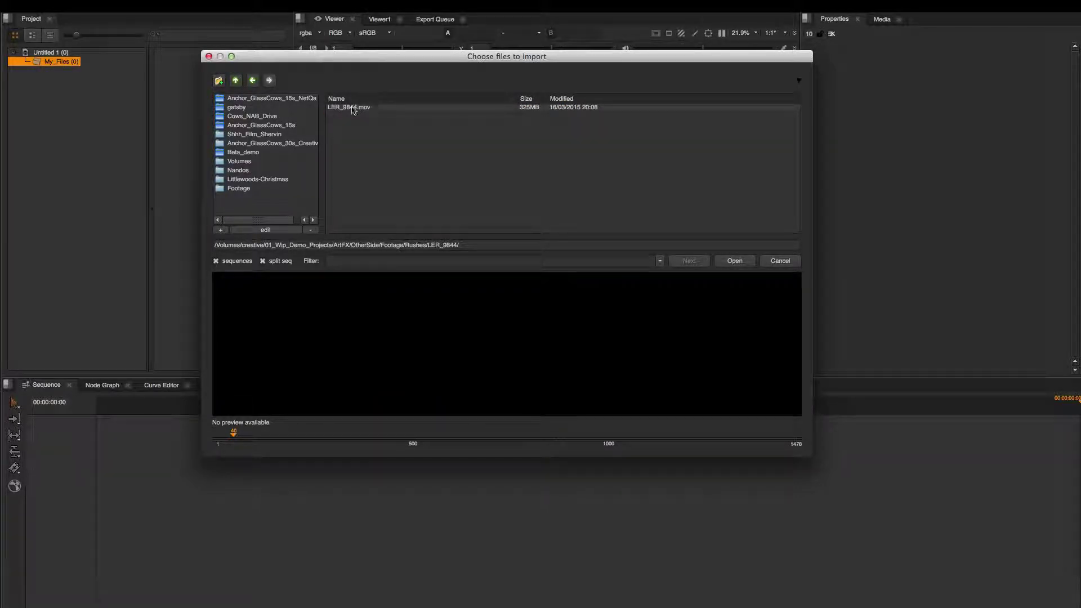
pyautogui.click(363, 110)
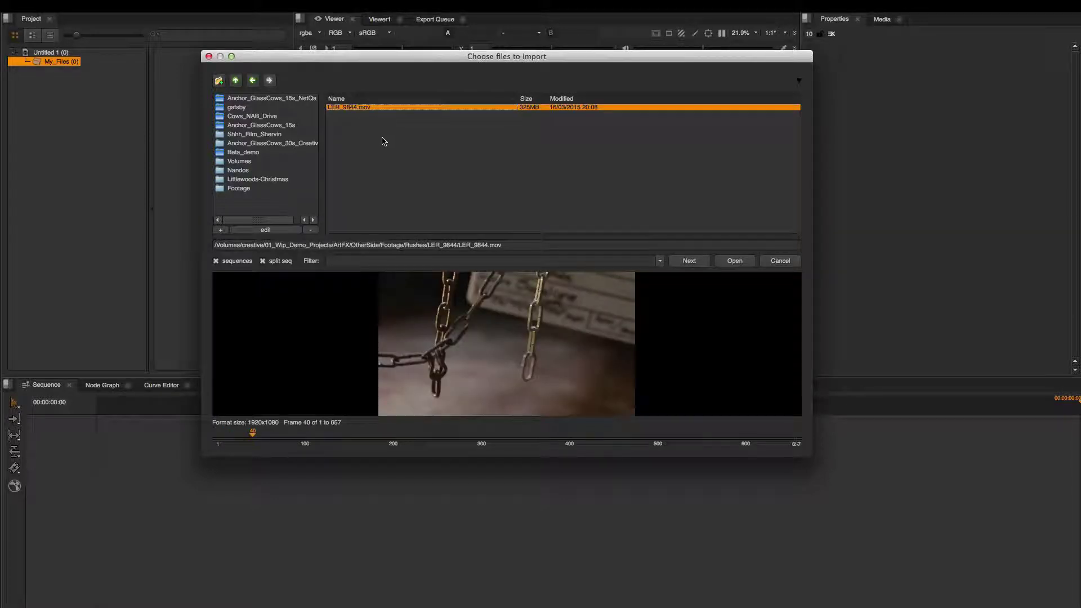
pyautogui.click(692, 263)
# - Browse from Rushes to the Footage/BG/360/masterLayer folder in the import dialog
pyautogui.click(236, 81)
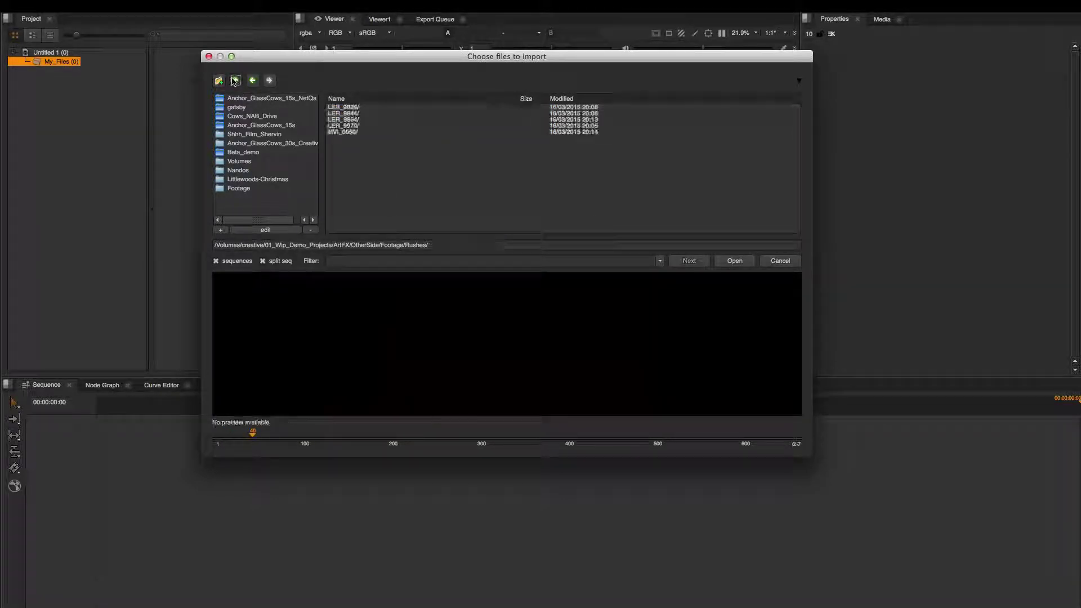
pyautogui.click(236, 81)
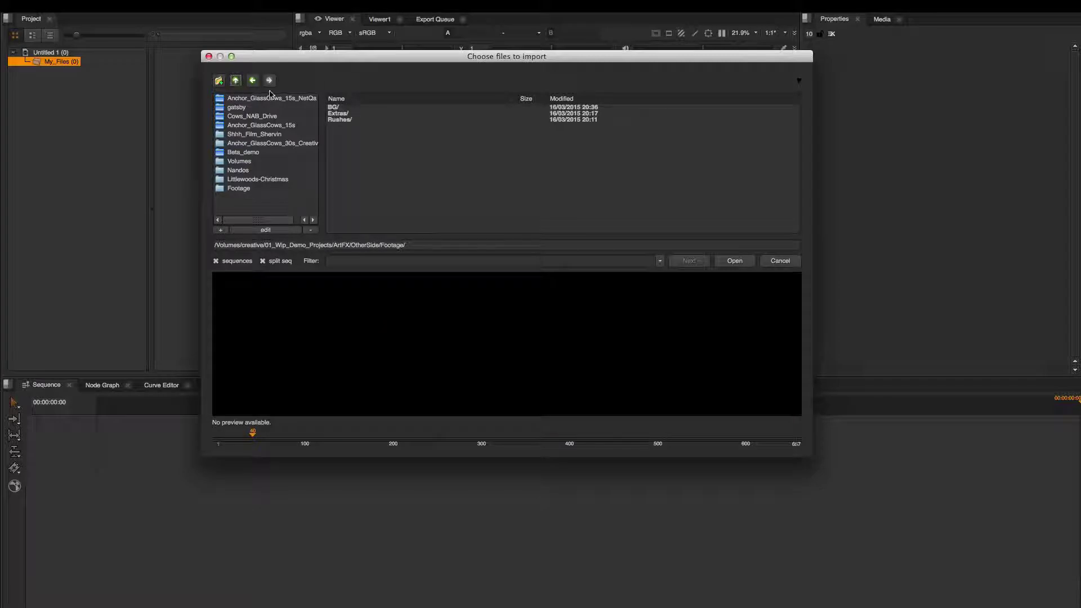
pyautogui.click(347, 109)
pyautogui.doubleClick(336, 107)
pyautogui.doubleClick(350, 109)
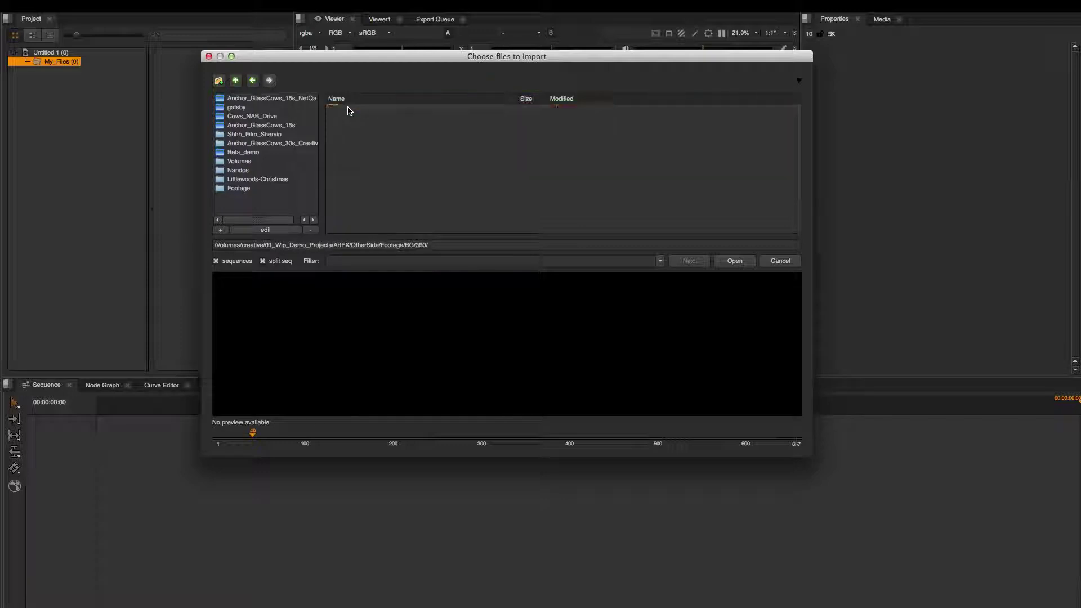
pyautogui.doubleClick(358, 108)
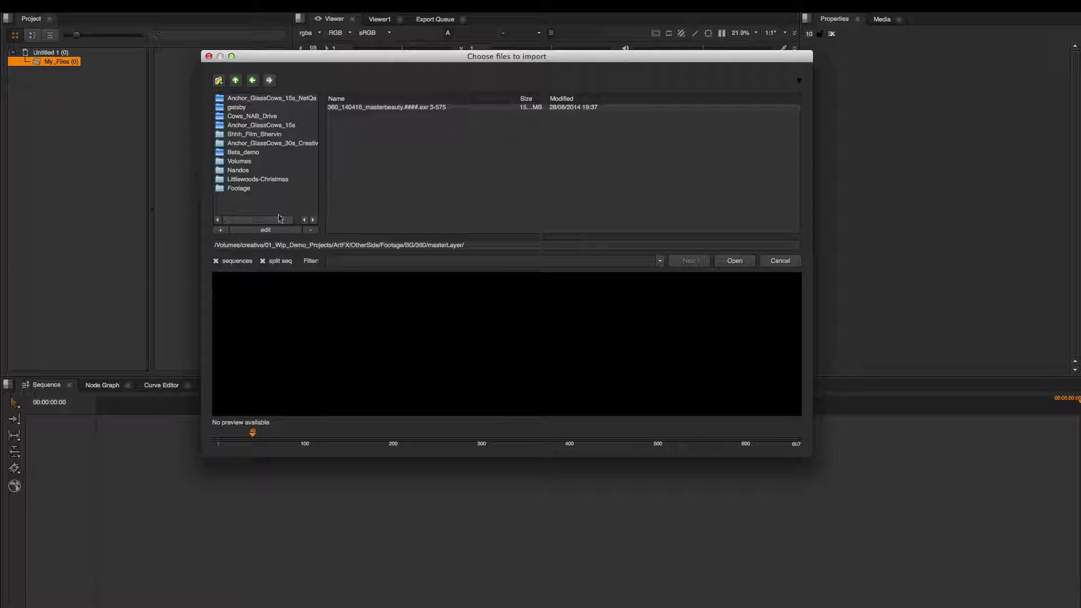
# - Try listing the EXR sequence as single files, select frames 0003 to 0013, and regroup them as a sequence
pyautogui.click(216, 261)
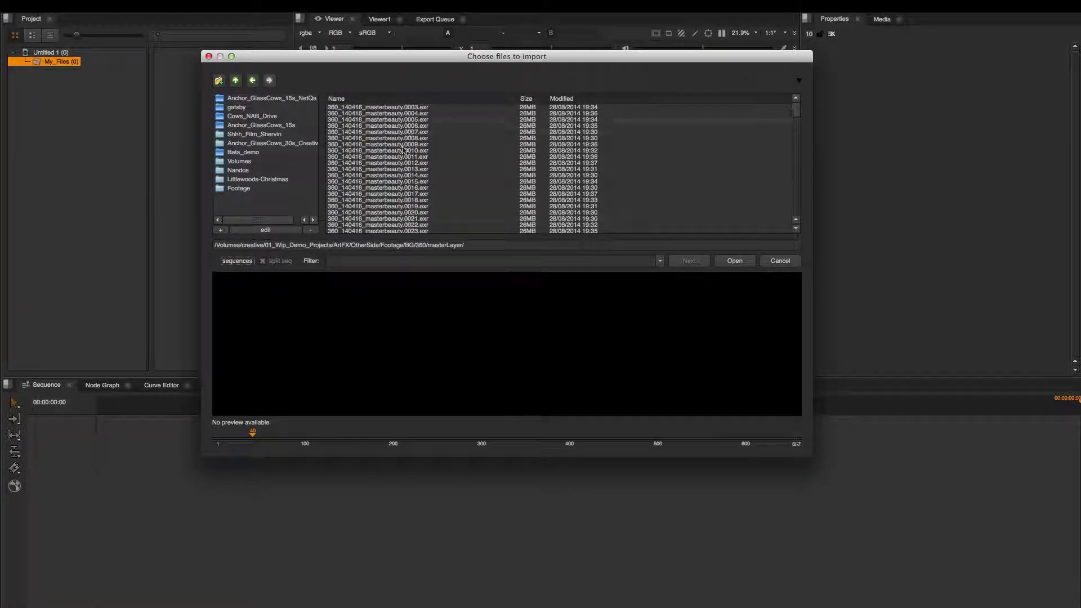
pyautogui.click(394, 107)
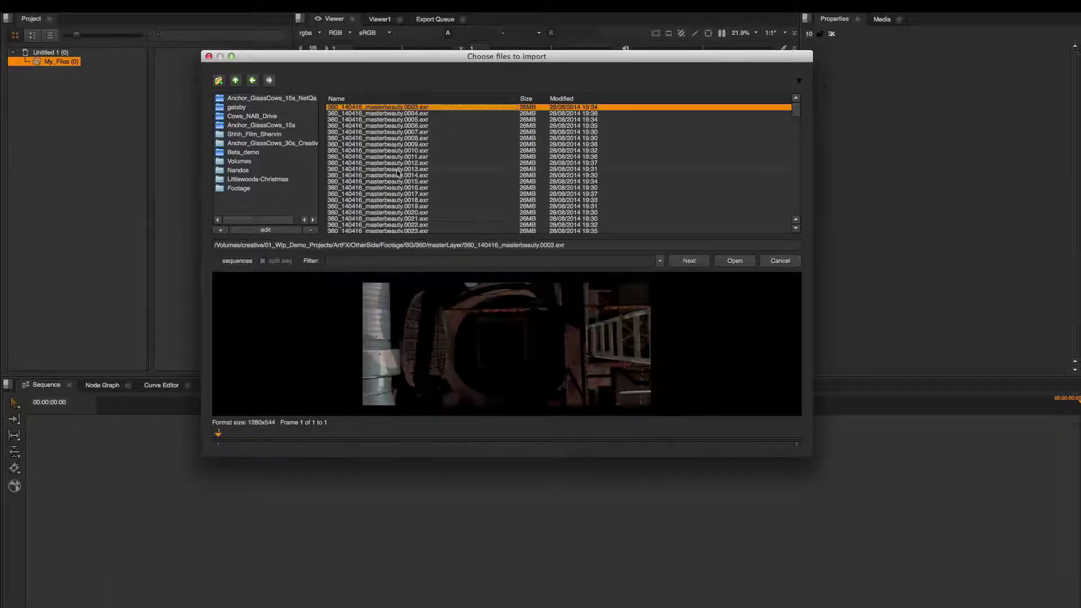
pyautogui.keyDown('shift'); pyautogui.click(399, 169); pyautogui.keyUp('shift')
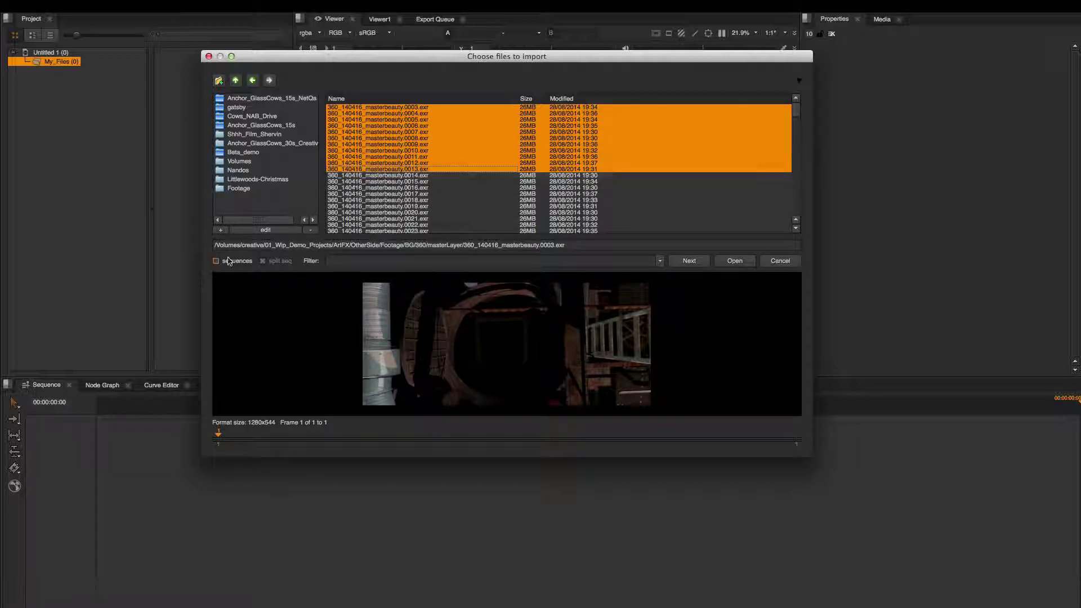
pyautogui.click(215, 261)
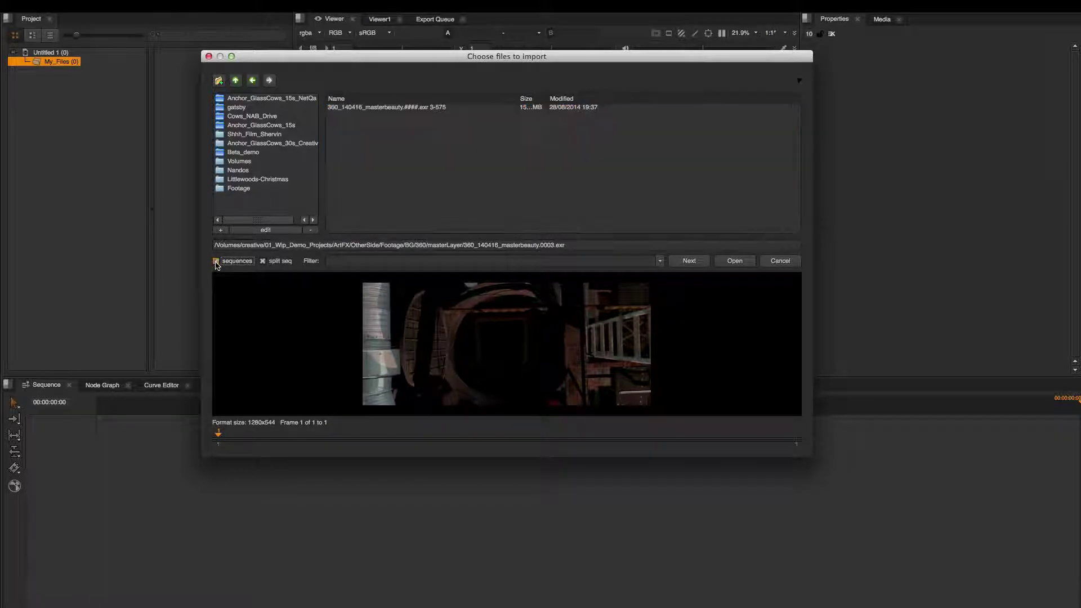
# - Select the 360_140416_masterbeauty EXR sequence, frames 3-575, and import it together with the queued clips
pyautogui.click(397, 109)
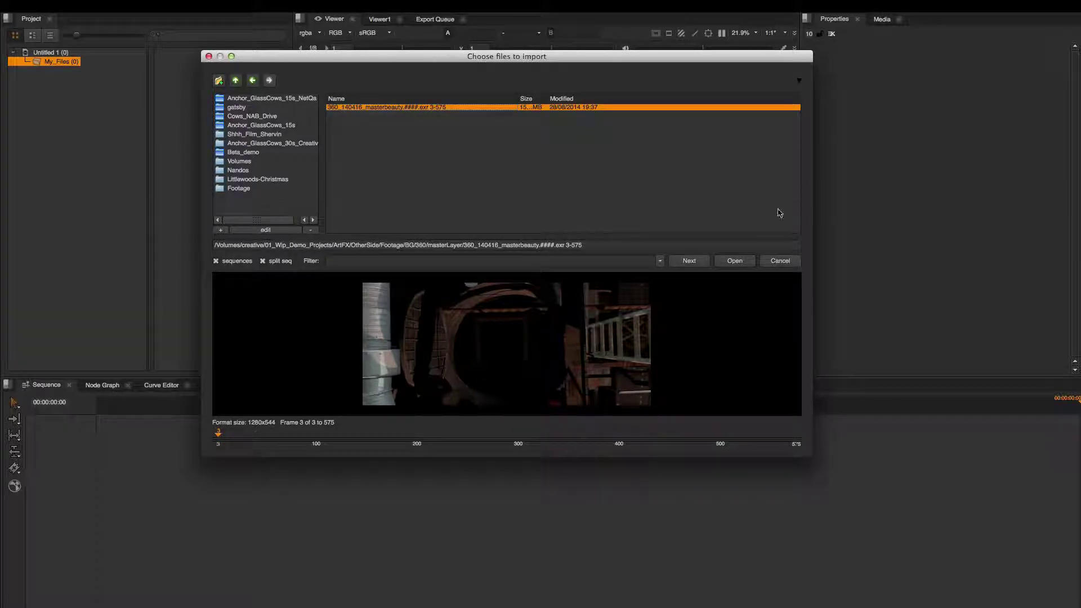
pyautogui.click(741, 265)
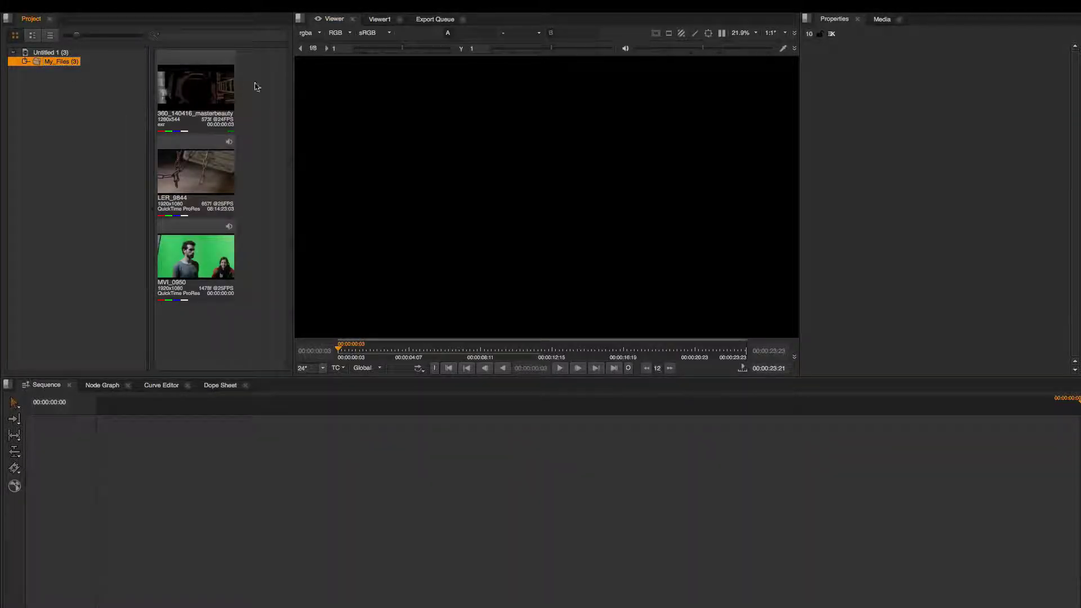
# - Widen the bin's clip area and display the imported clips as a text list with columns
pyautogui.moveTo(263, 72); pyautogui.dragTo(109, 125)
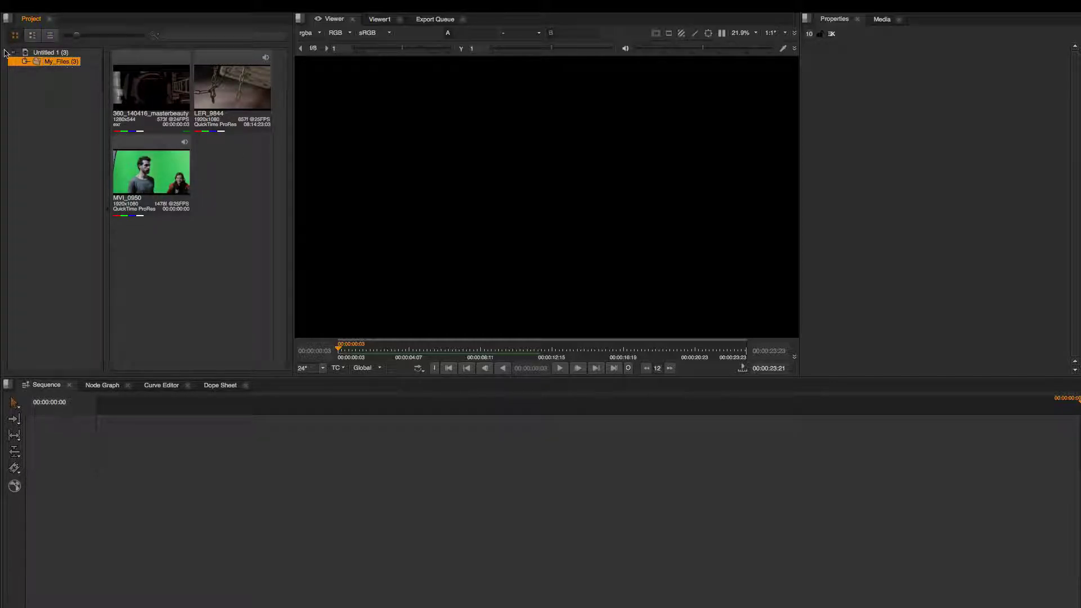
pyautogui.click(34, 36)
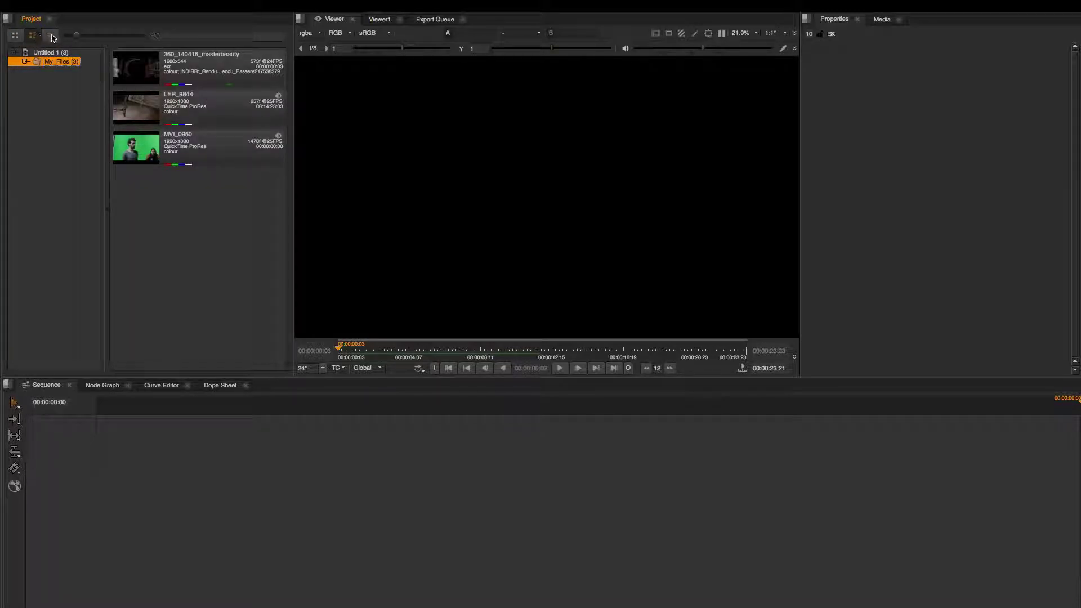
pyautogui.click(50, 36)
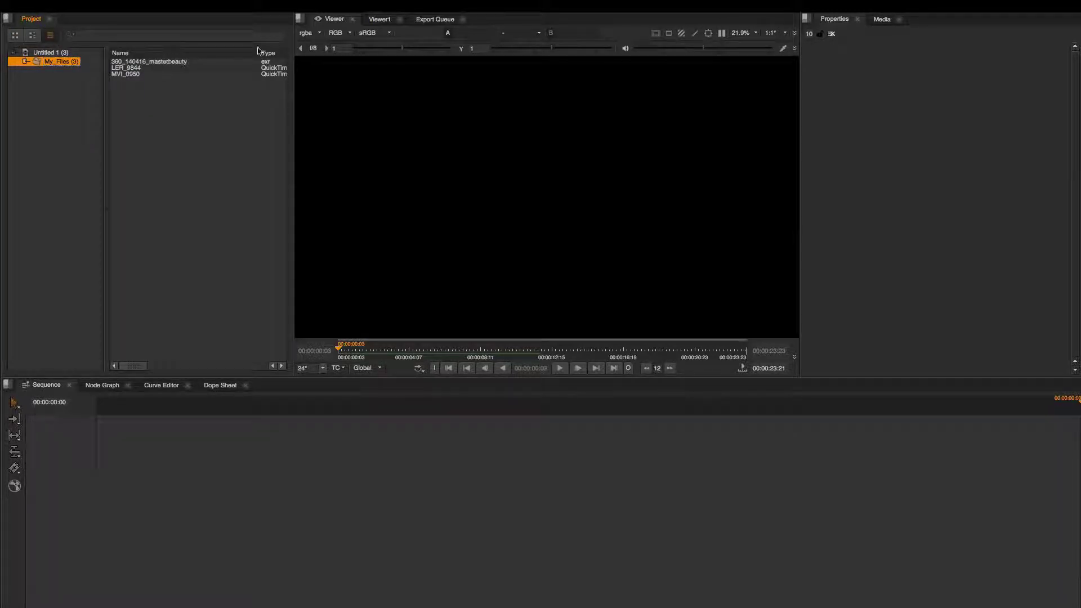
# - Narrow the Name column of the clip list and expand the Project panel to full screen
pyautogui.moveTo(263, 57); pyautogui.dragTo(221, 55)
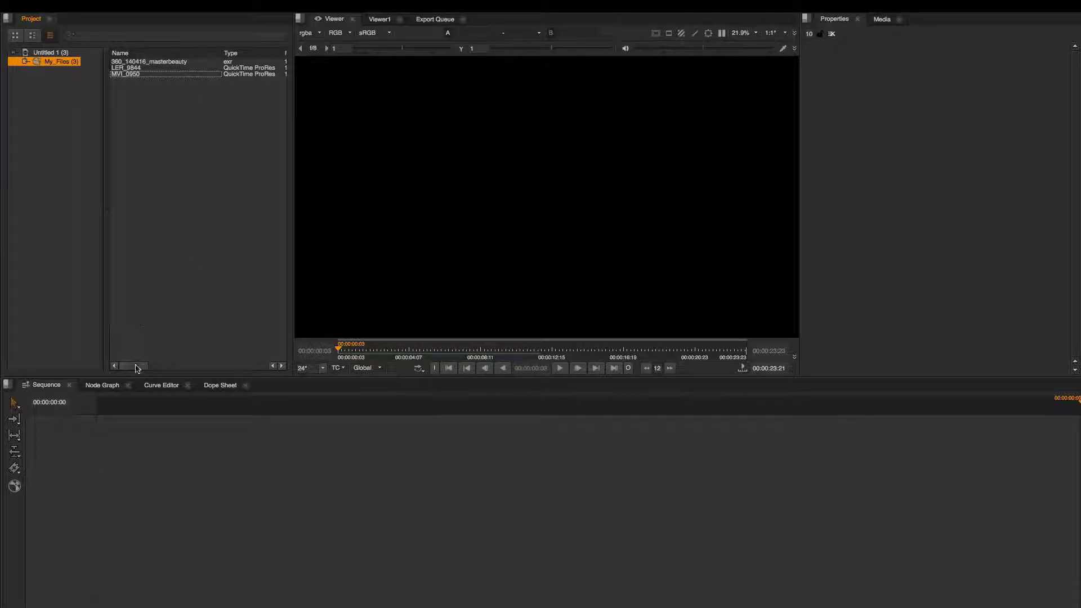
pyautogui.moveTo(138, 366)
pyautogui.mouseDown()
pyautogui.moveTo(168, 367)
pyautogui.moveTo(126, 365)
pyautogui.mouseUp()
pyautogui.press('space')
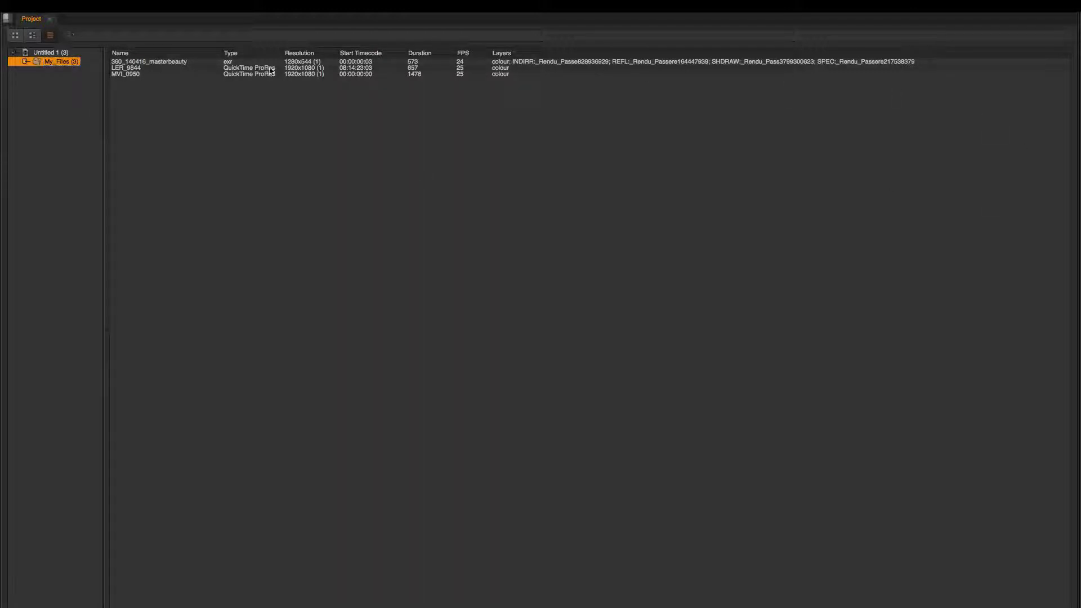
# - Show the clips as smaller thumbnails and return the Project panel to its normal size
pyautogui.click(15, 35)
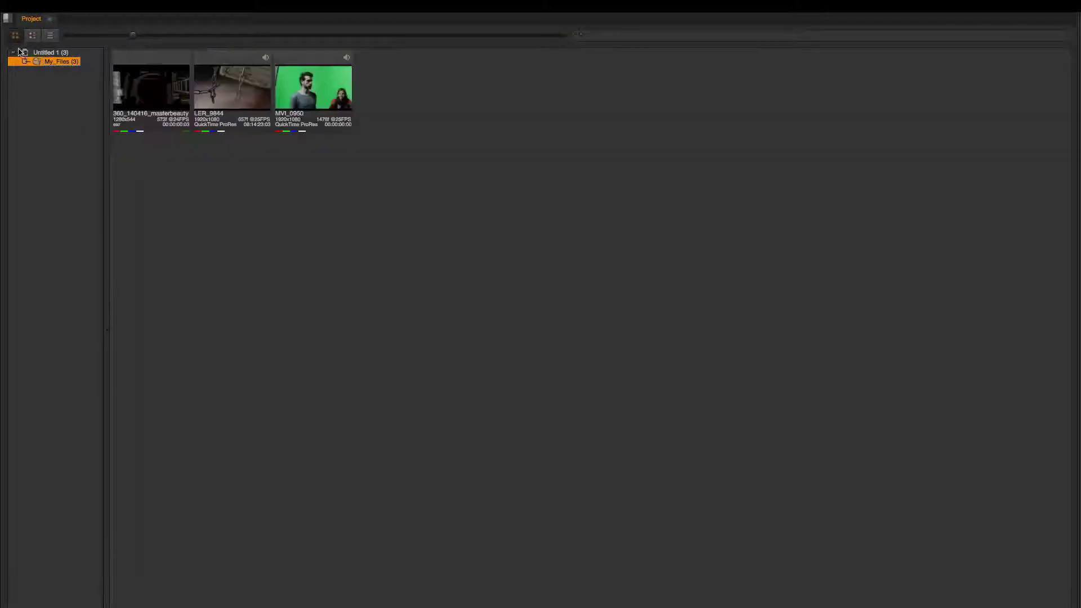
pyautogui.moveTo(135, 37); pyautogui.dragTo(107, 36)
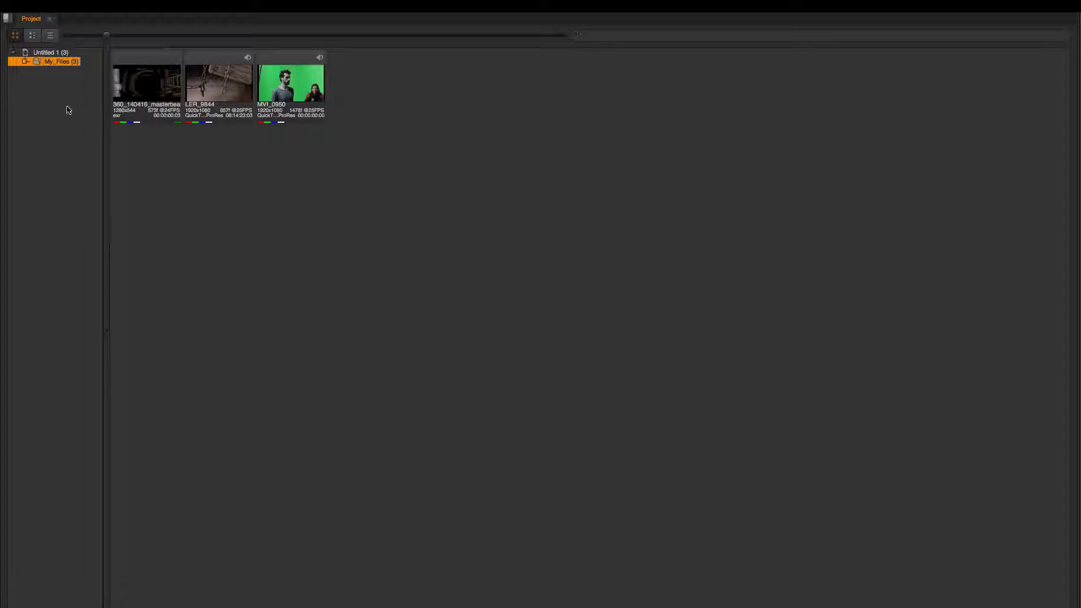
pyautogui.press('space')
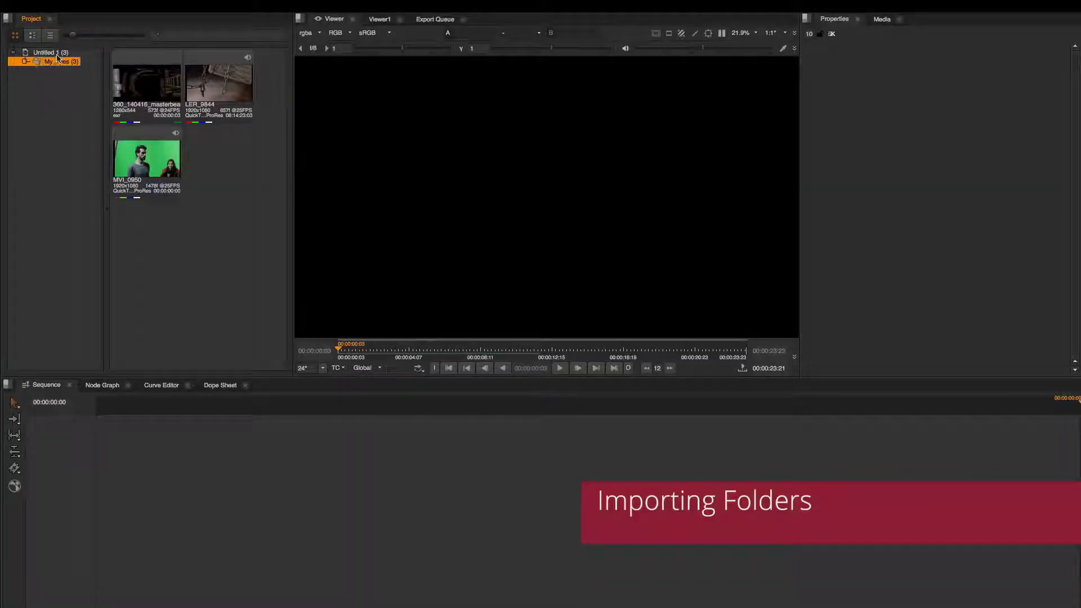
# - Start a folder import at the project's top level and choose the ArtFX/OtherSide/Footage directory as the source
pyautogui.click(57, 54)
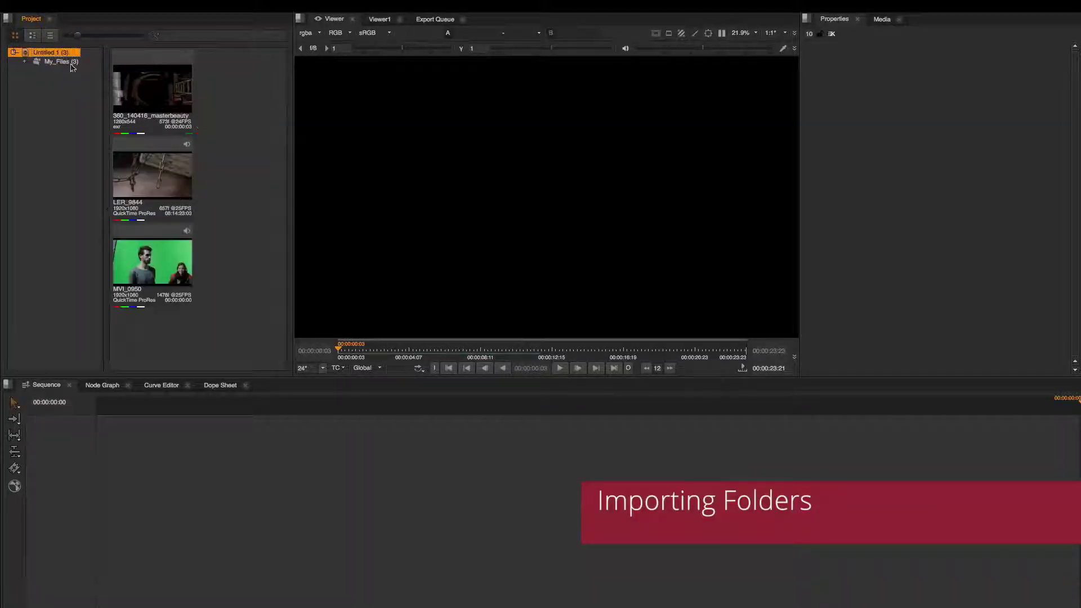
pyautogui.rightClick(65, 98)
pyautogui.moveTo(93, 110)
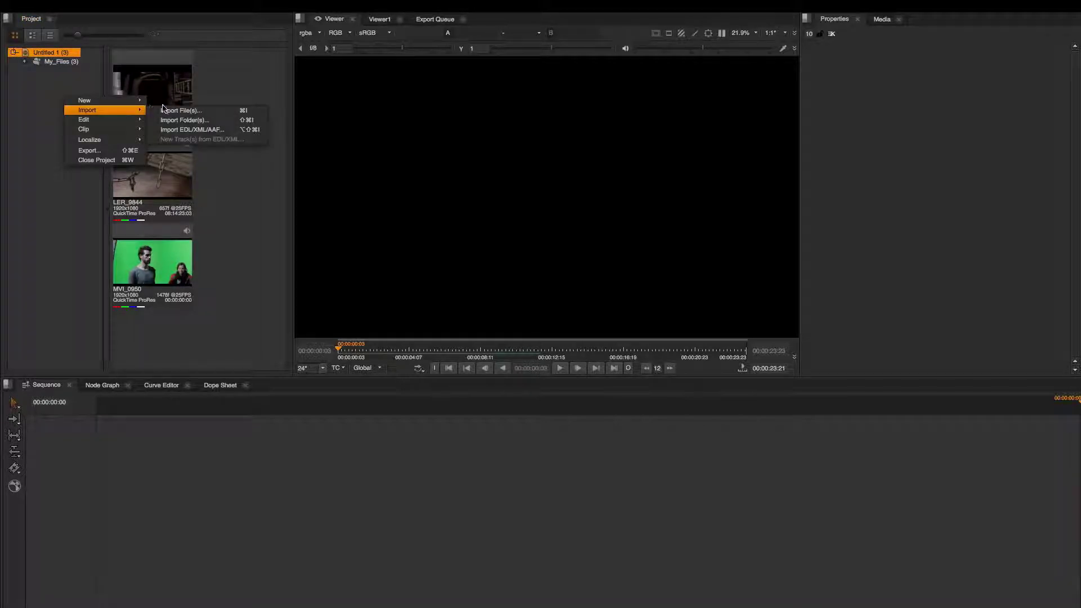
pyautogui.click(219, 122)
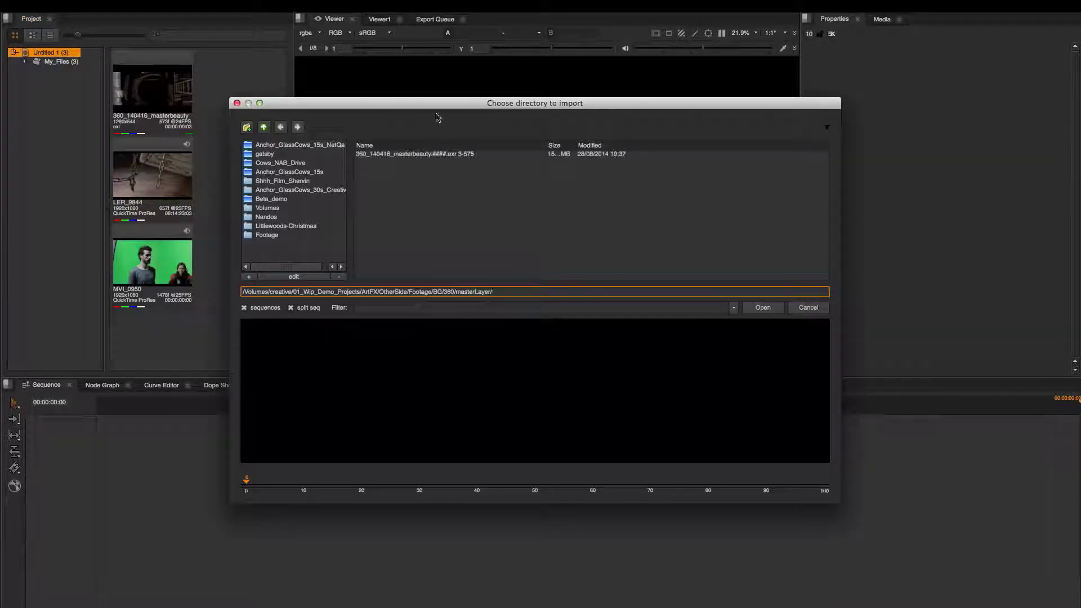
pyautogui.moveTo(519, 108); pyautogui.dragTo(504, 55)
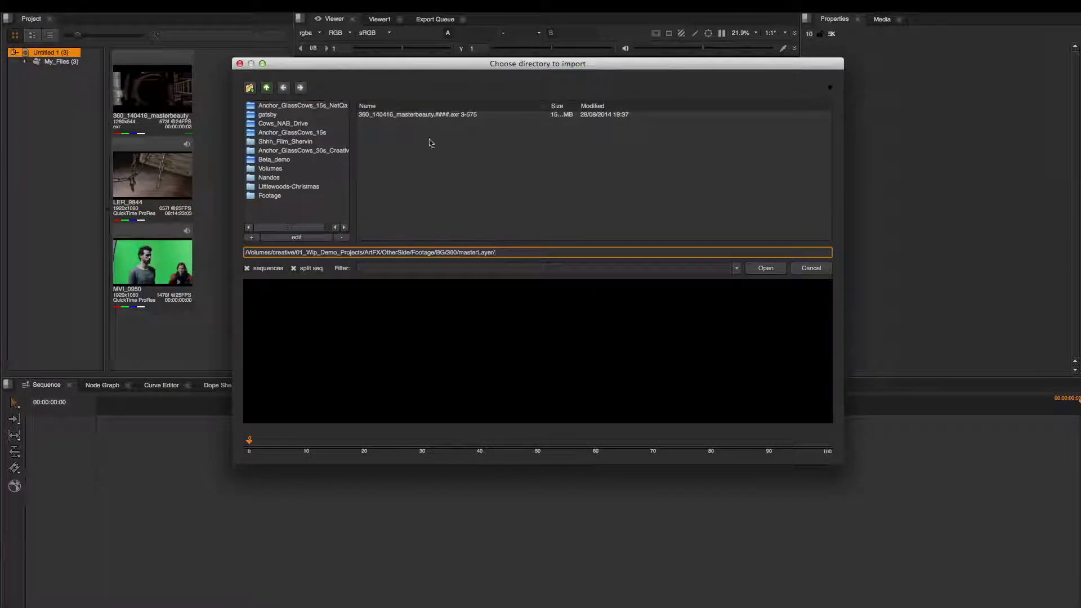
pyautogui.click(267, 87)
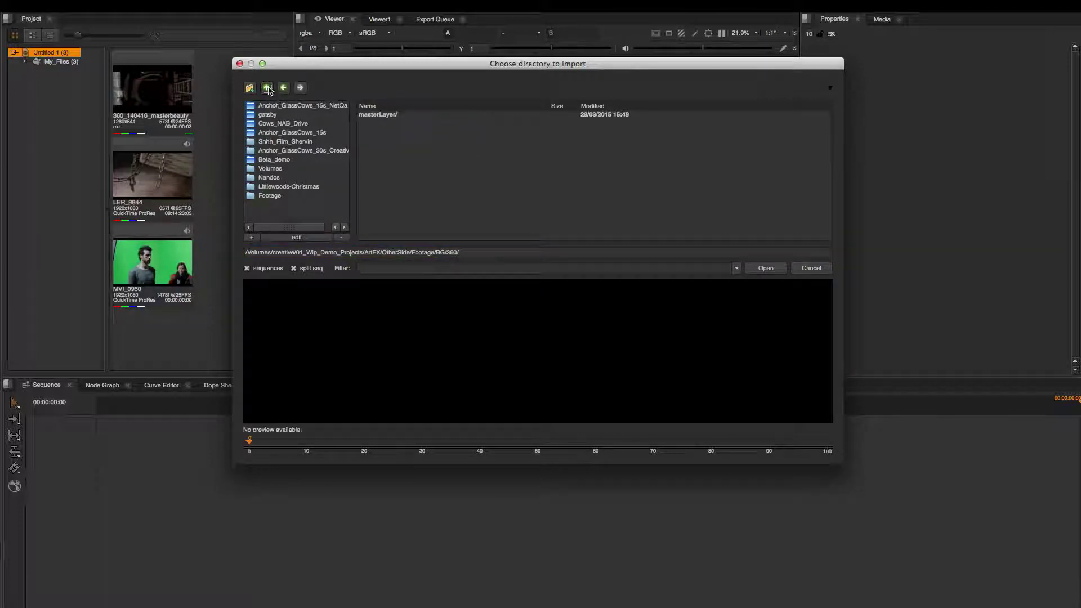
pyautogui.click(266, 87)
pyautogui.click(267, 87)
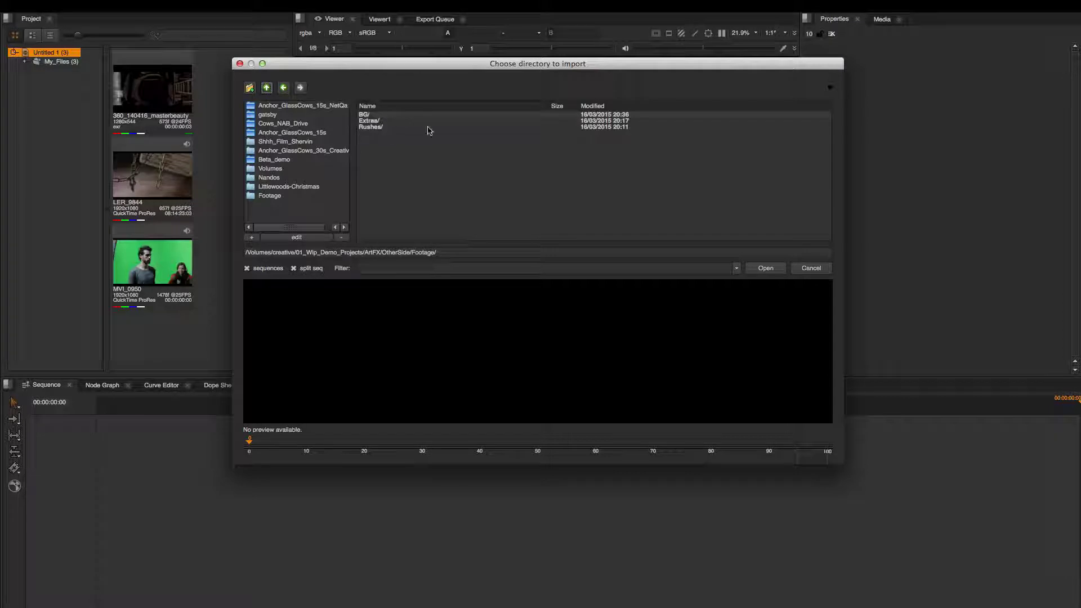
pyautogui.click(773, 272)
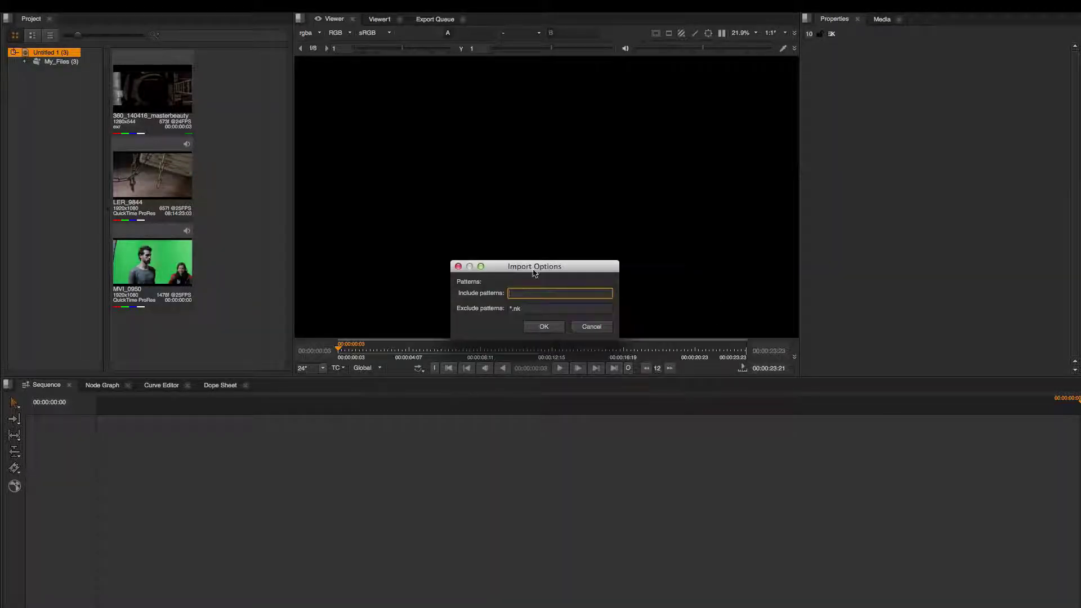
# - Clear the include pattern, keep *.nk as the exclude pattern, and run the folder import
pyautogui.moveTo(535, 267); pyautogui.dragTo(532, 130)
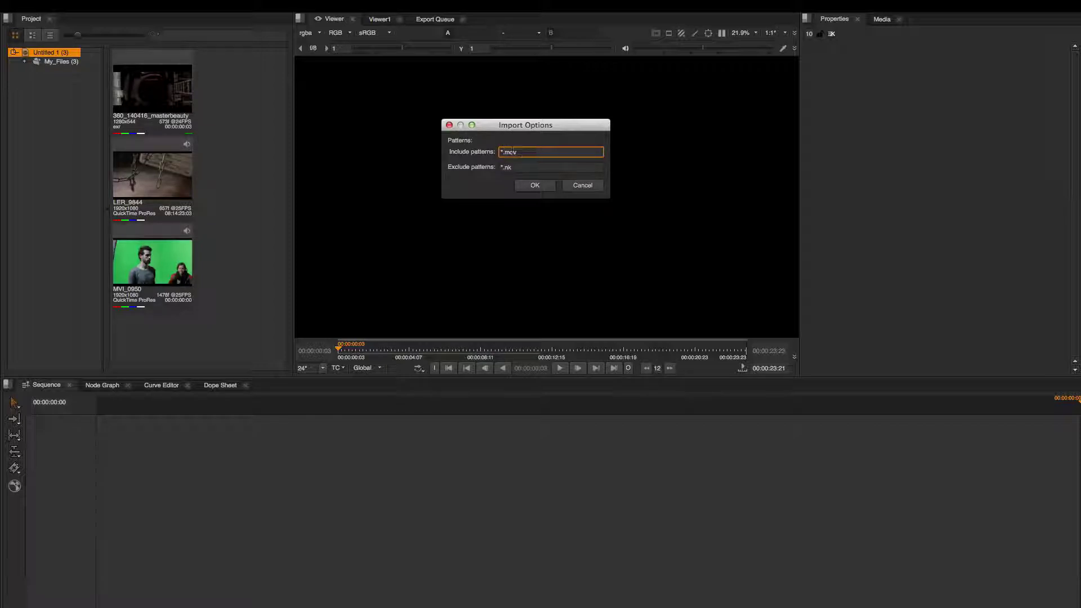
pyautogui.moveTo(513, 151); pyautogui.dragTo(490, 159)
pyautogui.press('BackSpace')
pyautogui.click(520, 167)
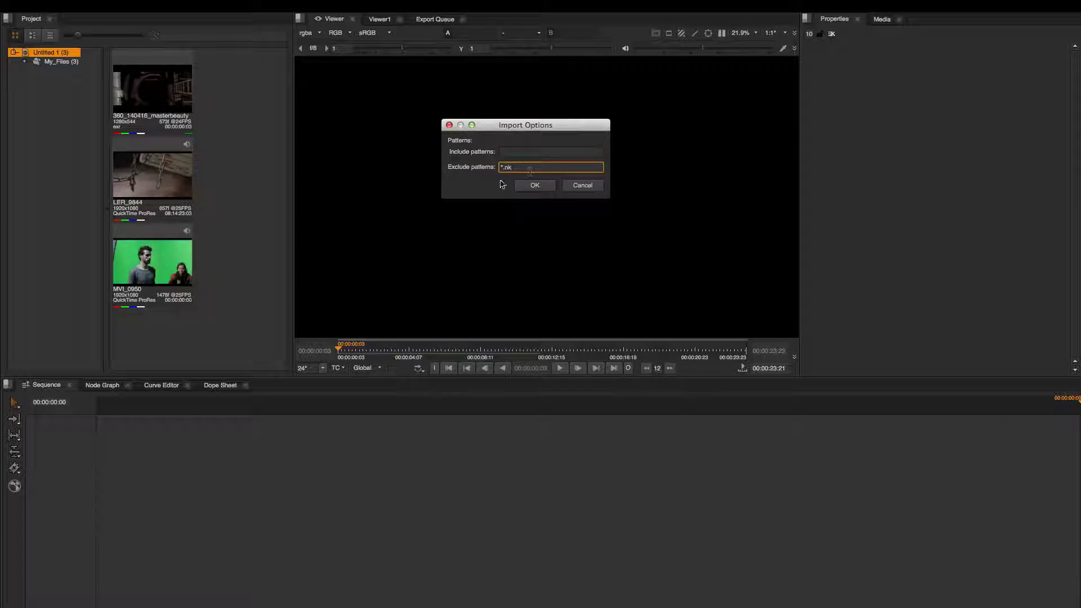
pyautogui.click(536, 187)
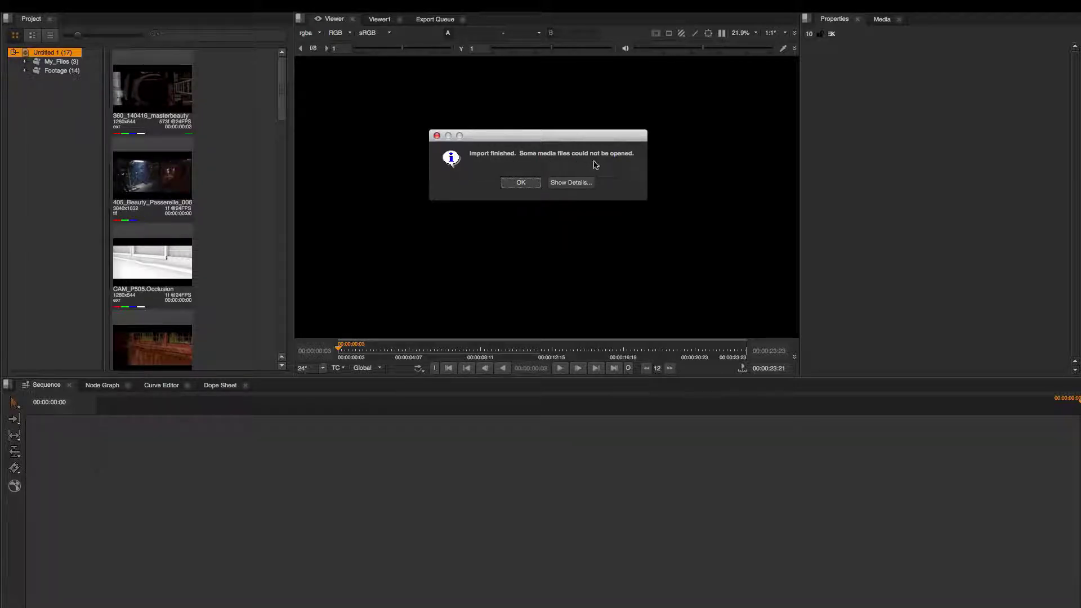
# - Review the details of which media files could not be opened and dismiss the import message
pyautogui.click(574, 186)
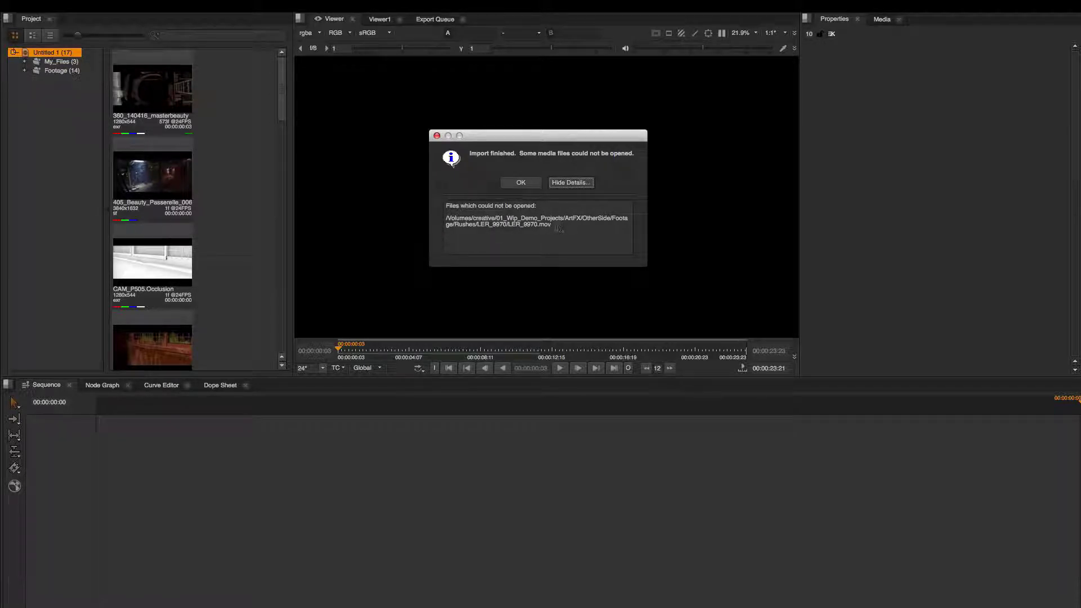
pyautogui.moveTo(559, 229); pyautogui.dragTo(506, 226)
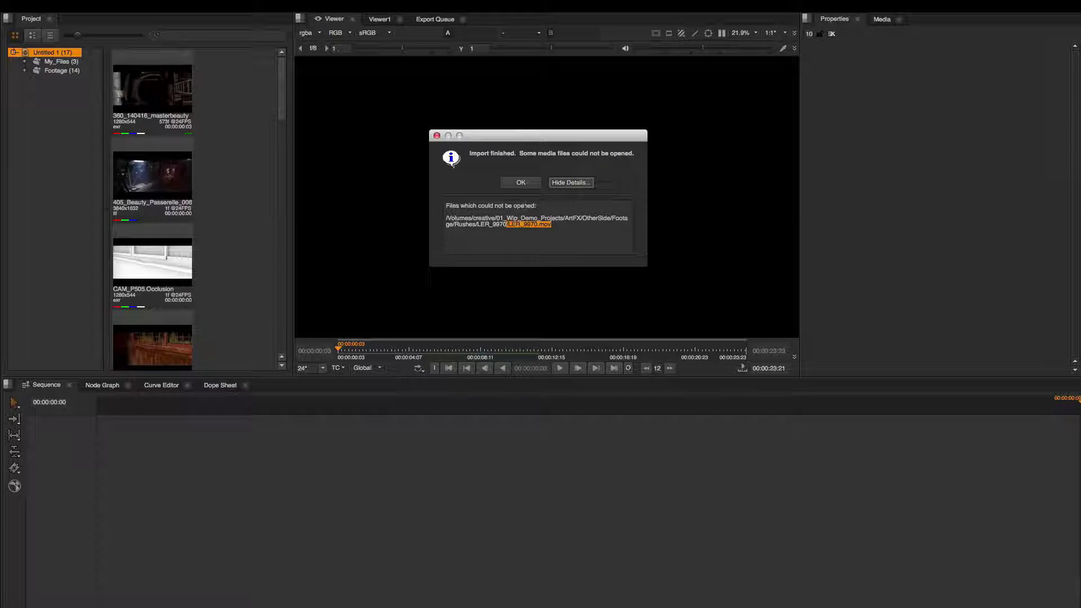
pyautogui.click(520, 183)
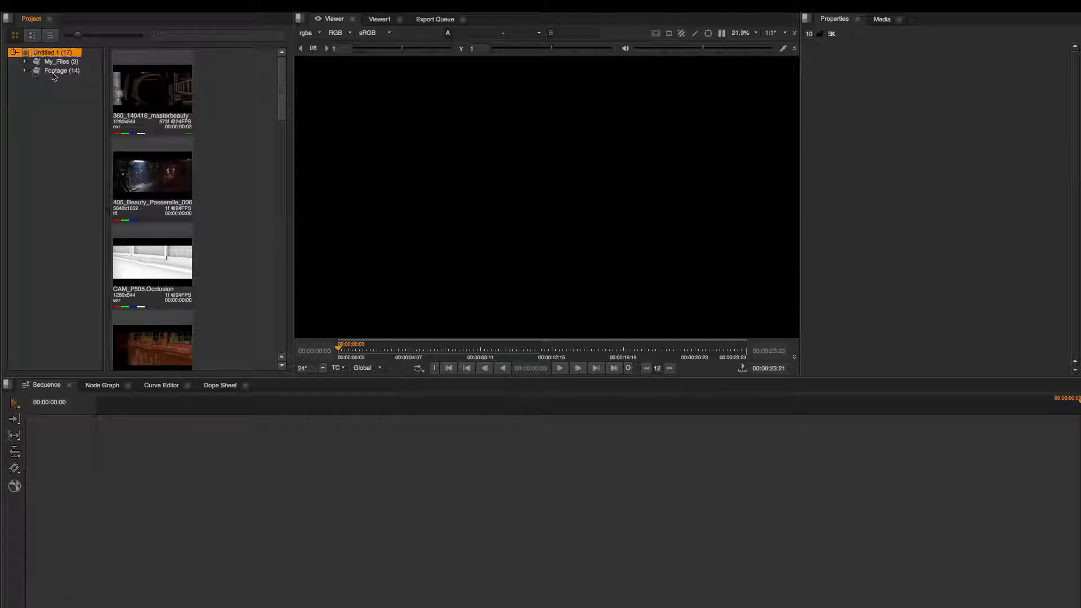
# - Expand the Footage bin, its BG, Extras and Rushes sub-bins, and the LER_9826 and LER_9864 bins inside Rushes
pyautogui.click(25, 70)
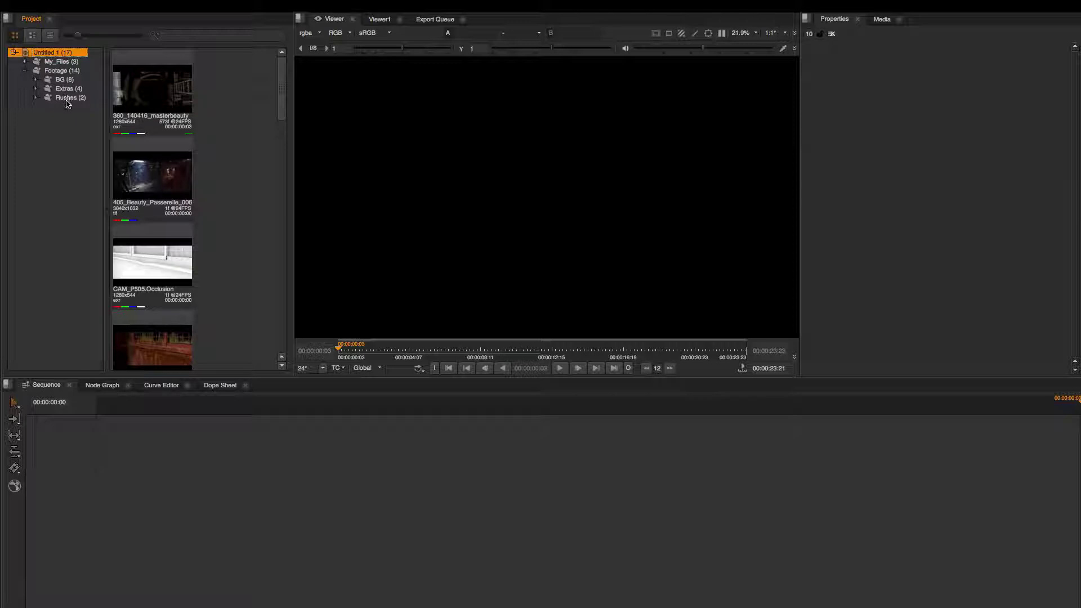
pyautogui.click(36, 98)
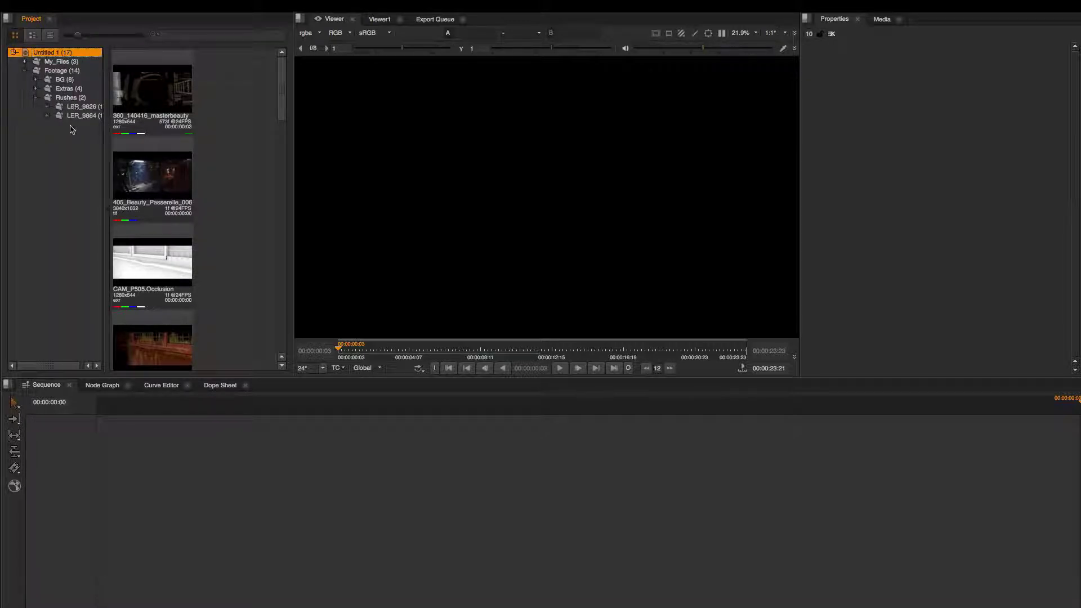
pyautogui.click(36, 88)
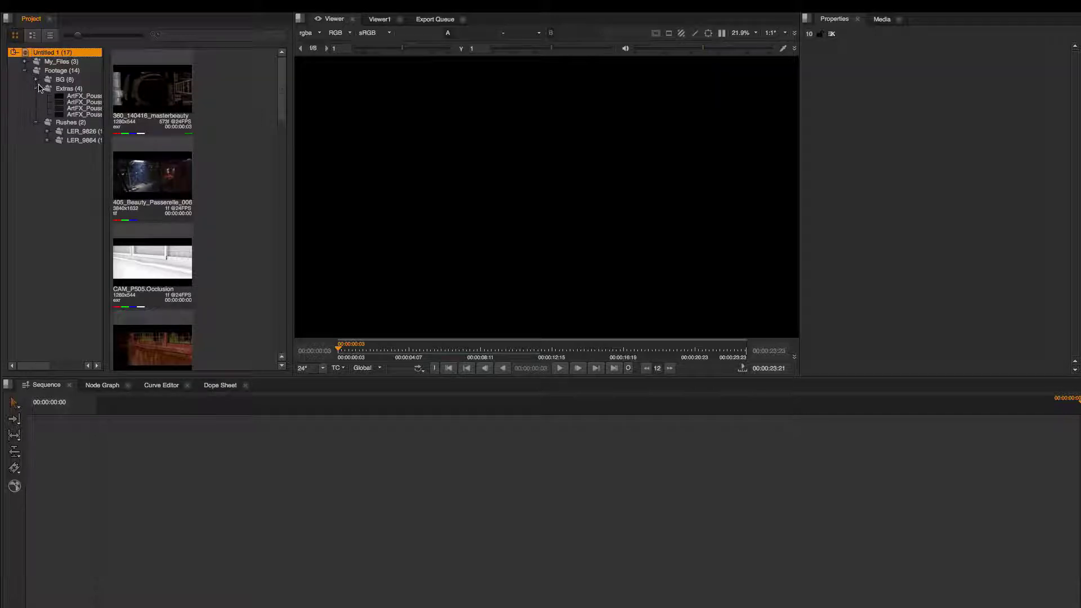
pyautogui.click(36, 79)
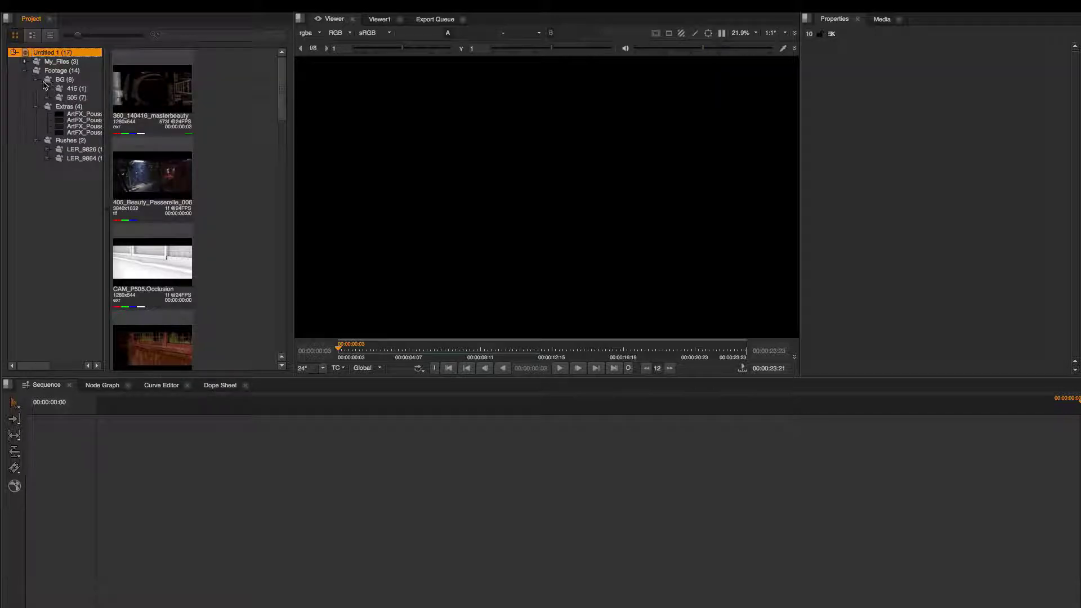
pyautogui.click(47, 158)
pyautogui.click(47, 149)
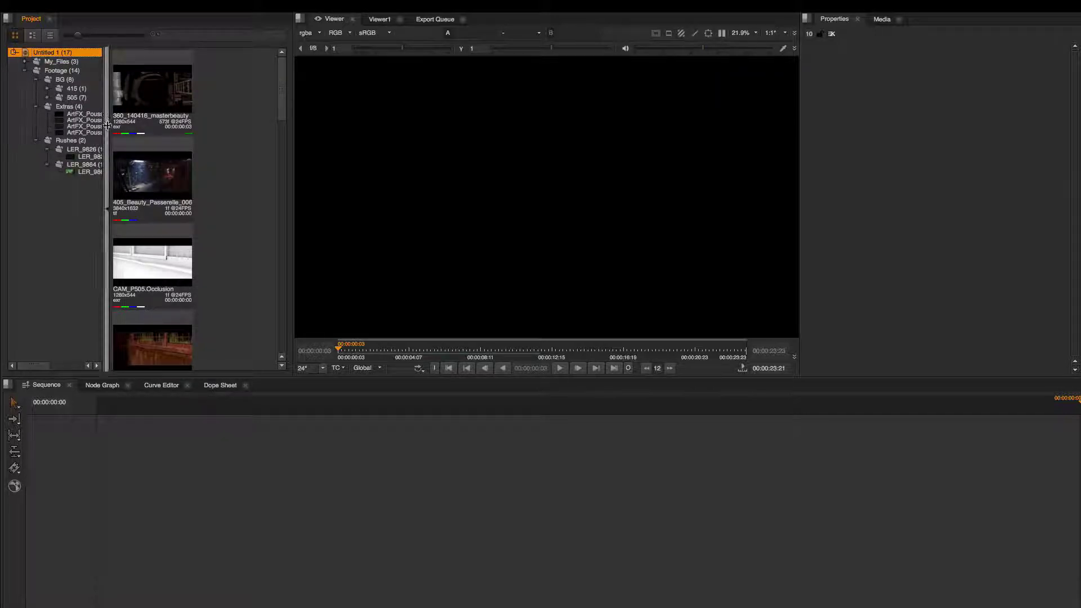
# - Widen the bin tree and show the contents of the BG bin, followed by those of My_Files
pyautogui.moveTo(106, 117); pyautogui.dragTo(136, 117)
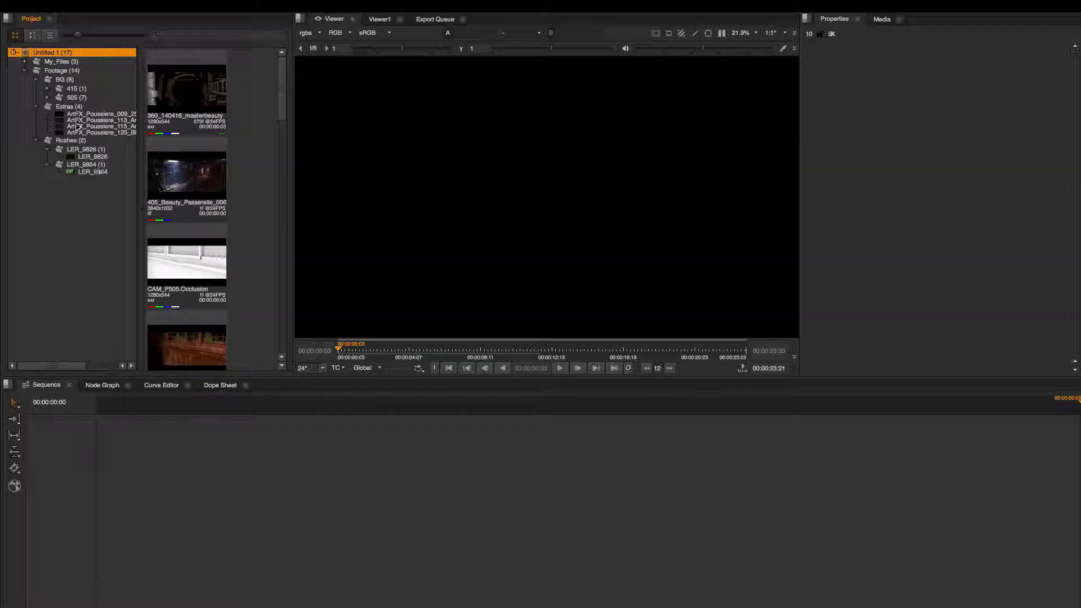
pyautogui.click(64, 82)
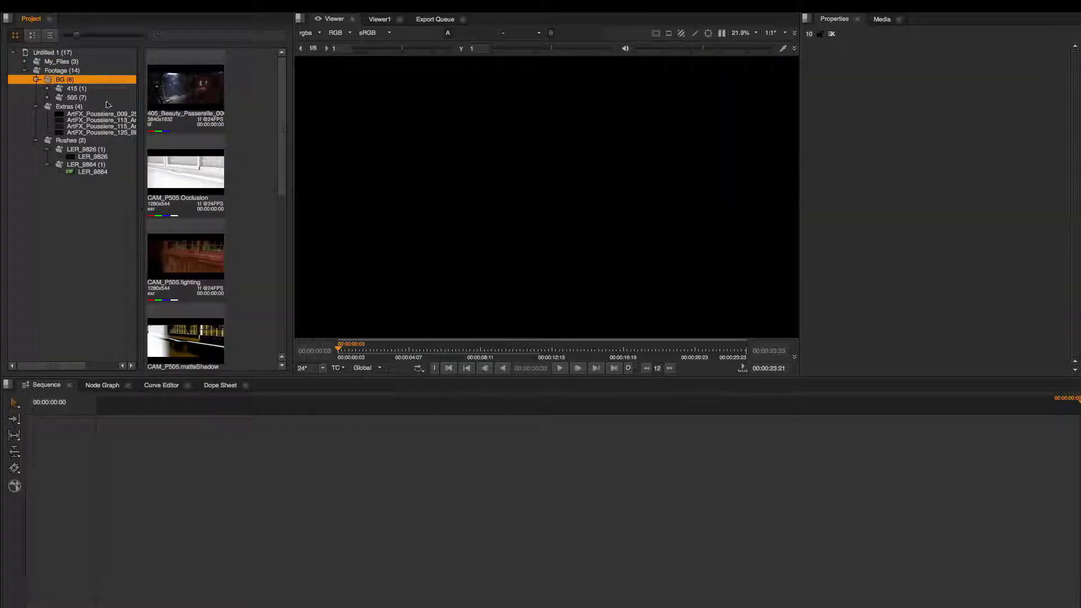
pyautogui.click(68, 62)
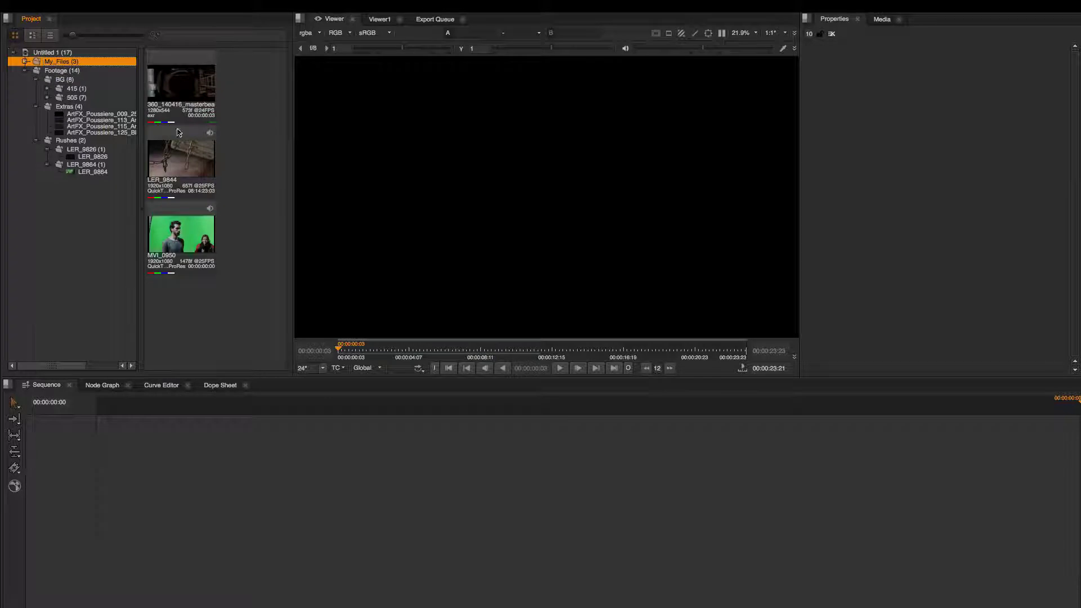